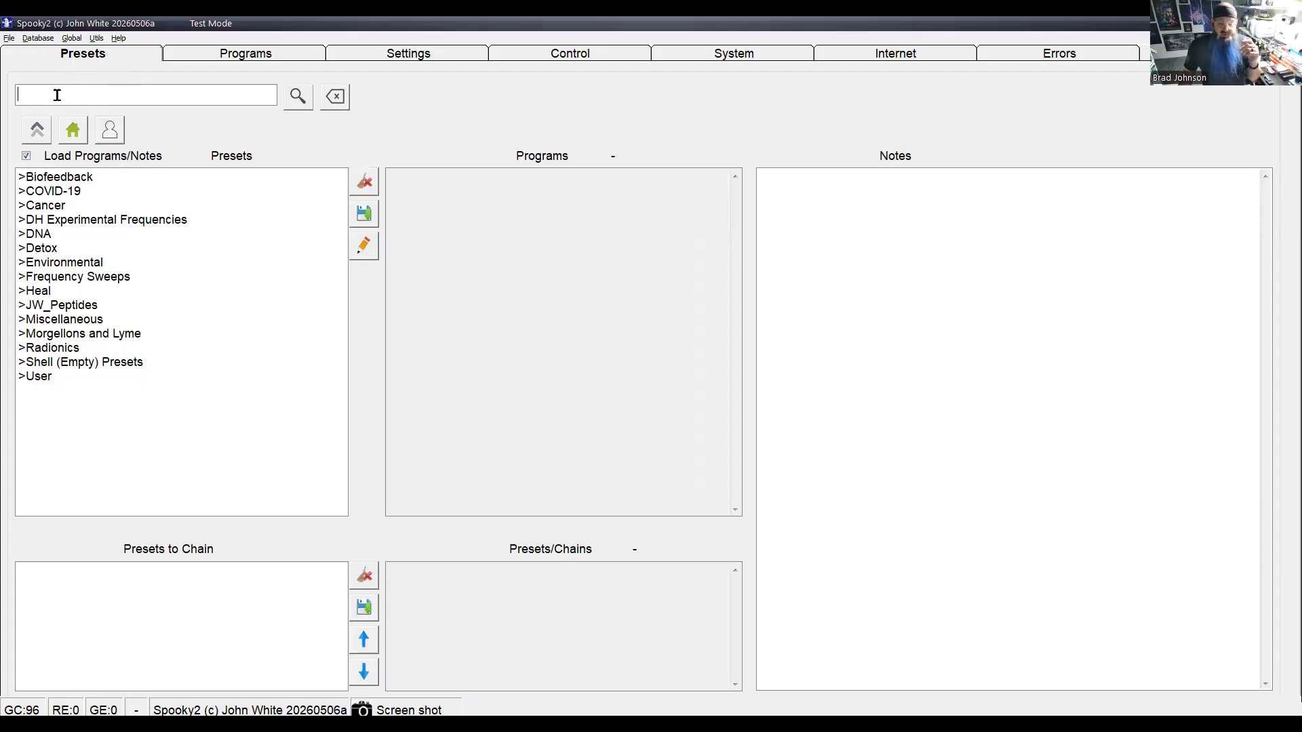
Search the presets for "cold" and load the remote preset 0098 Eliminate Colds & Flu [General] (R)
{"action": "type", "text": "cold"}
{"action": "key", "text": "Return"}
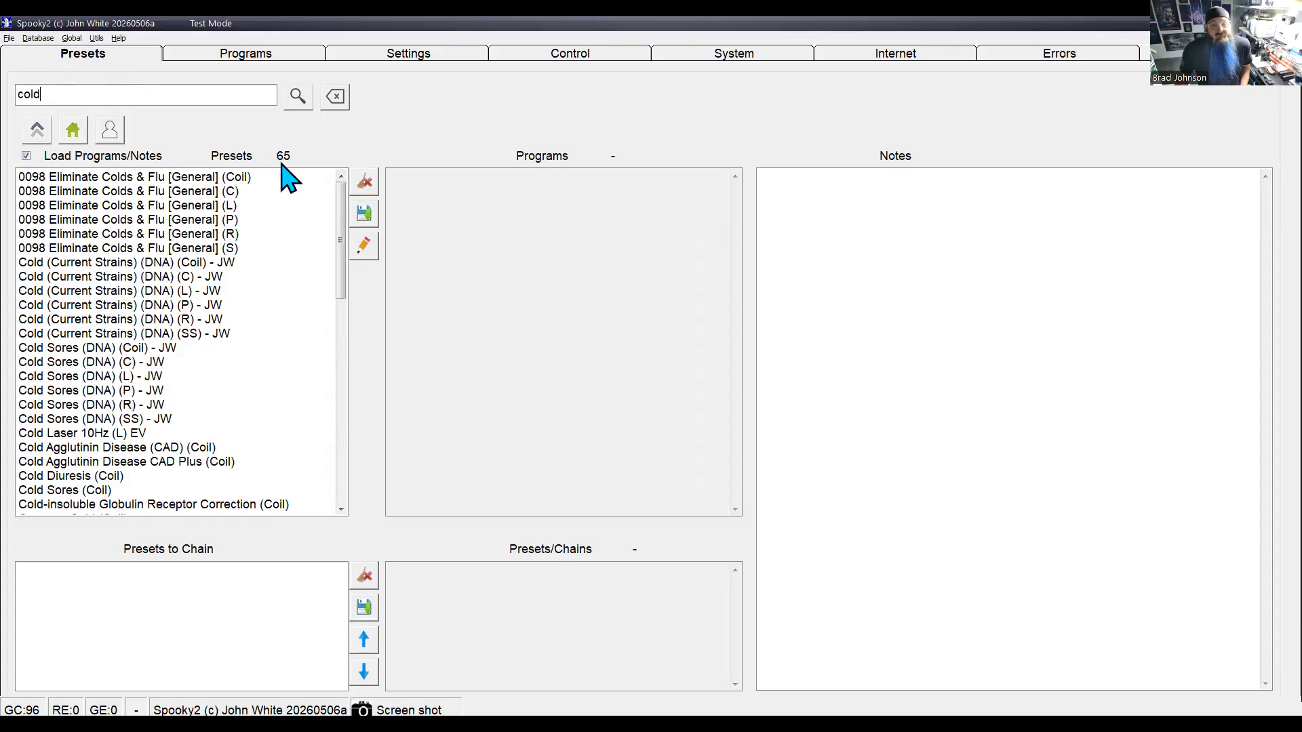
{"action": "left_click", "coordinate": [202, 234]}
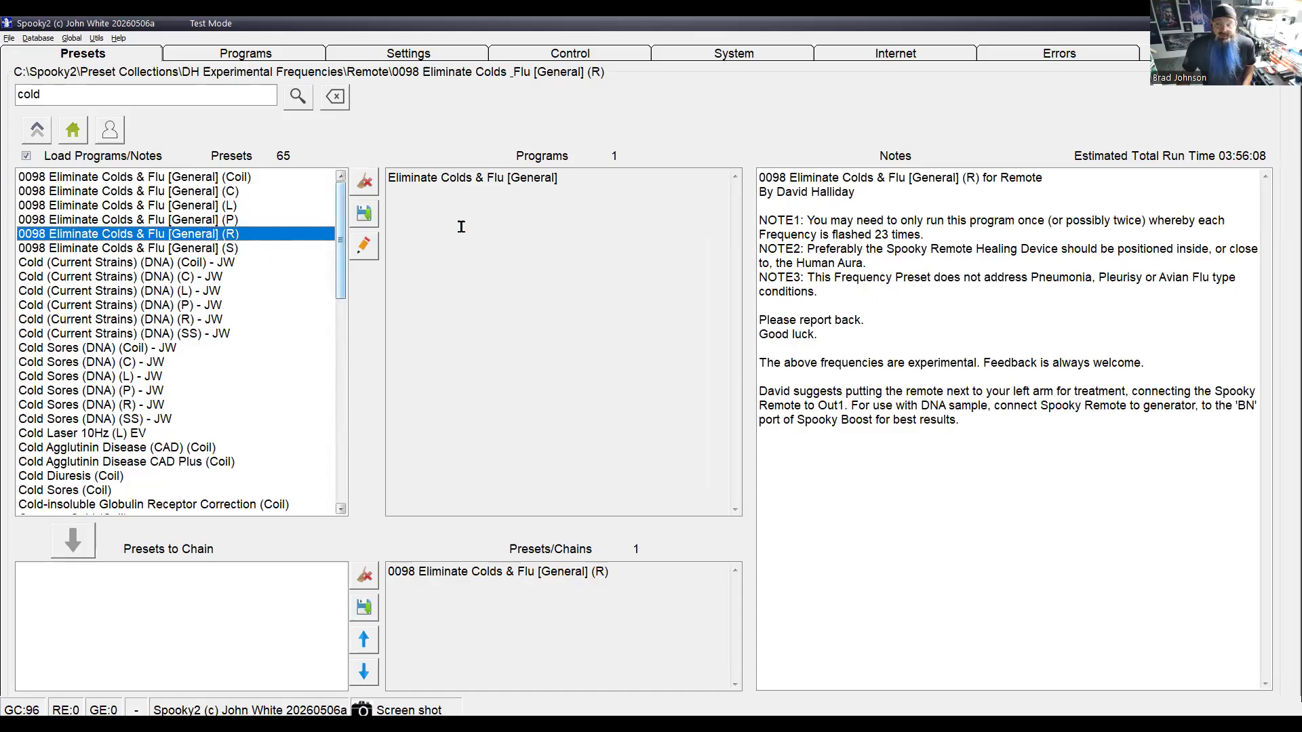
Review the loaded preset's program, chain entry and notes, and load the preset into generator 3
{"action": "left_click_drag", "start_coordinate": [550, 179], "coordinate": [362, 181]}
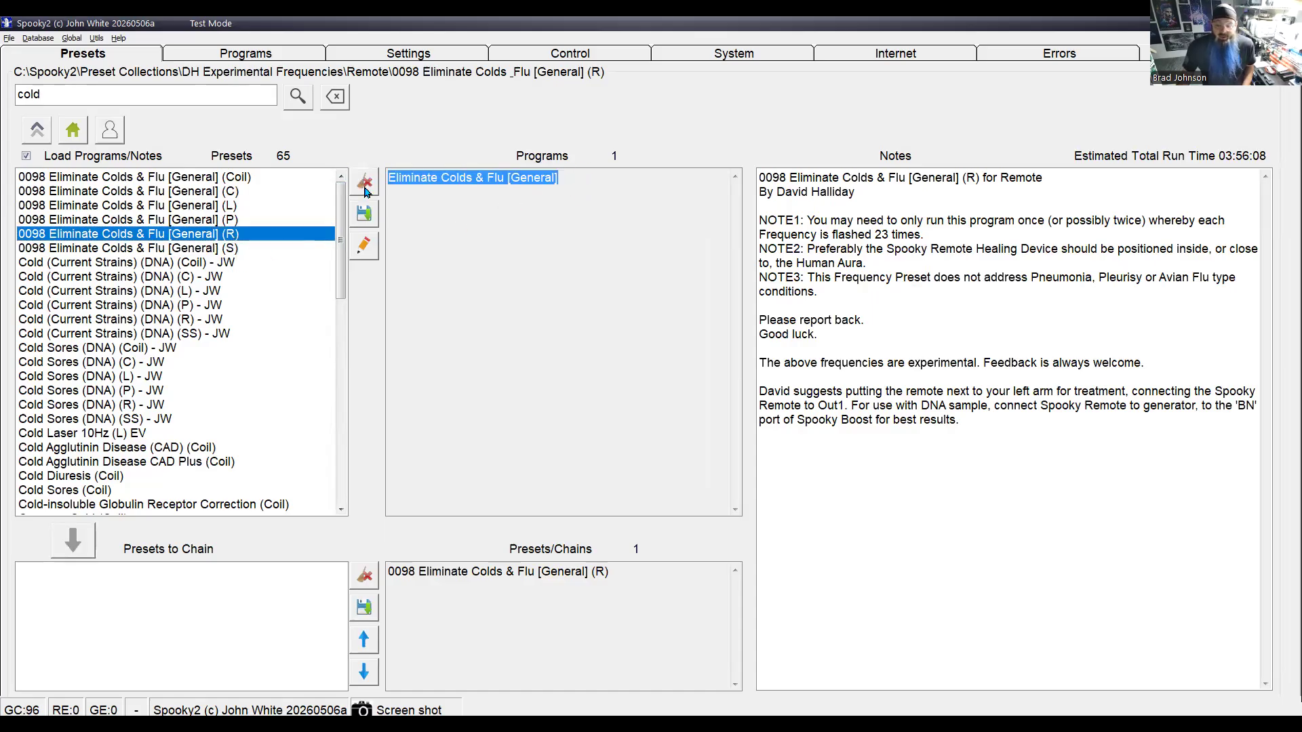
{"action": "left_click_drag", "start_coordinate": [610, 572], "coordinate": [385, 573]}
{"action": "left_click_drag", "start_coordinate": [959, 420], "coordinate": [742, 154]}
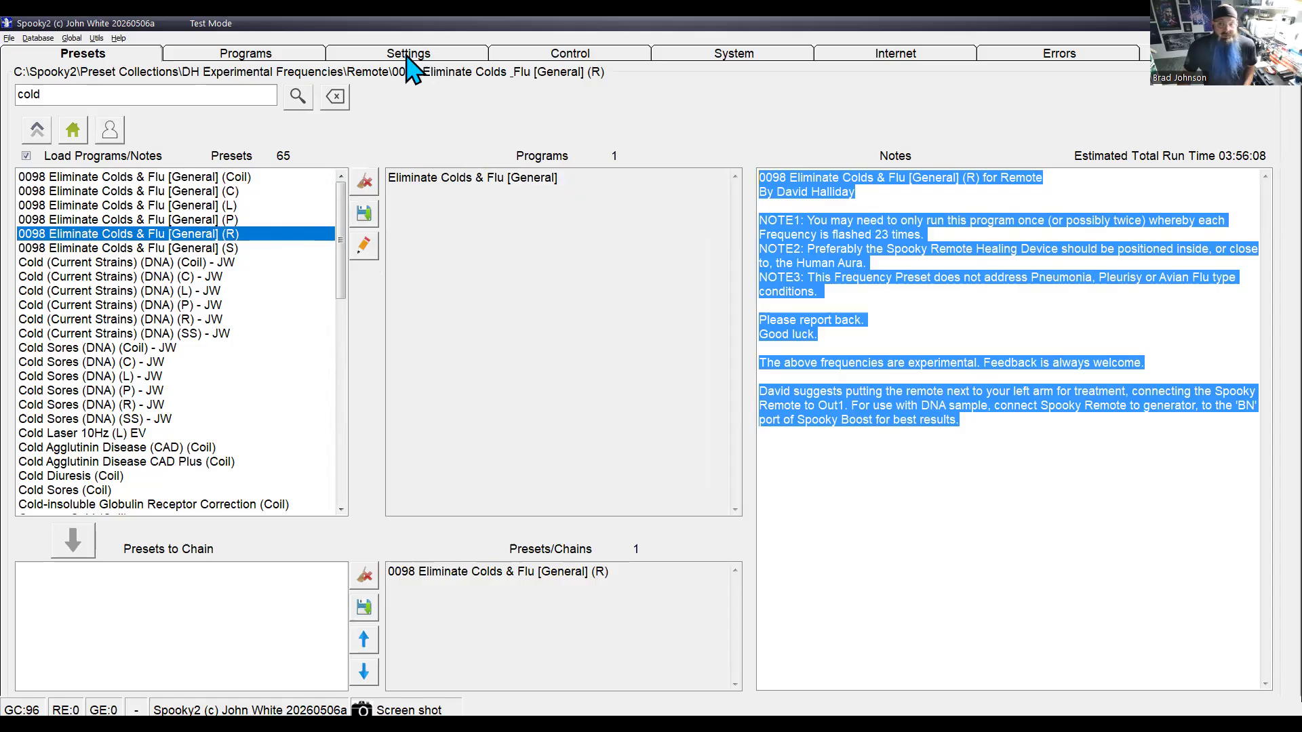
{"action": "left_click", "coordinate": [568, 55]}
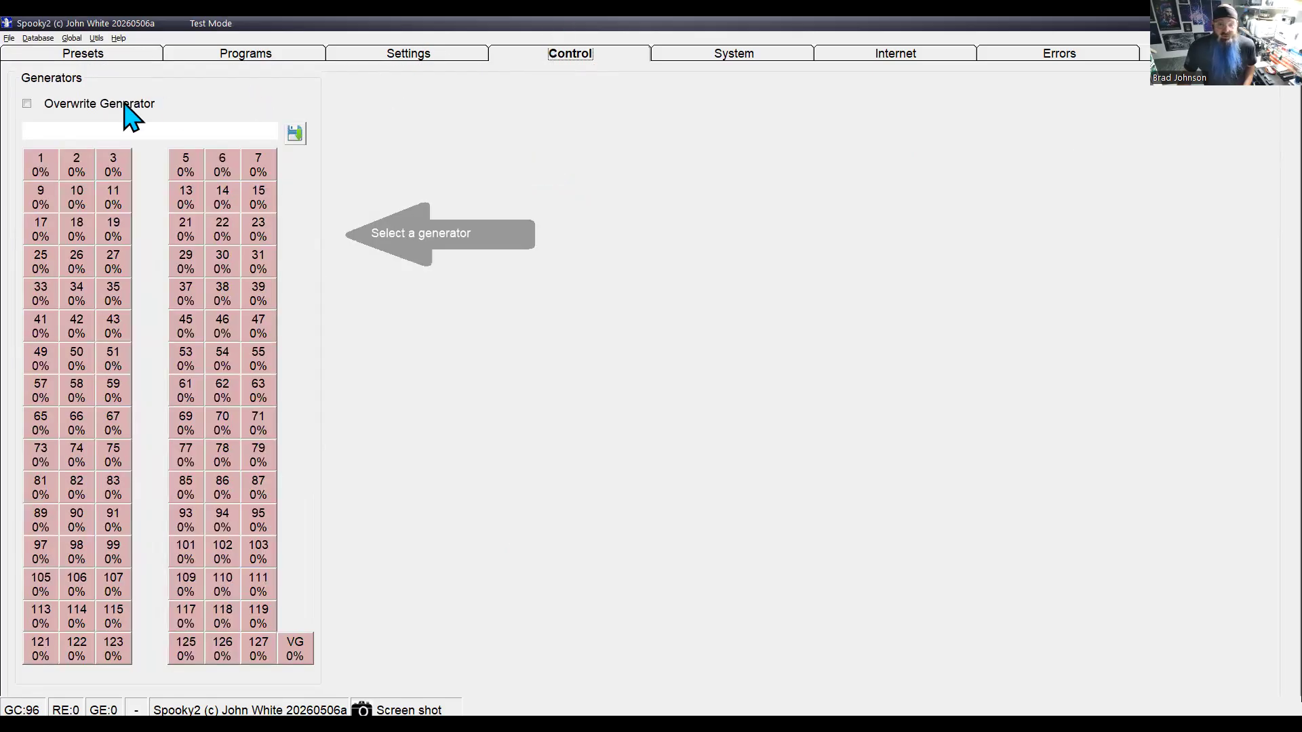
{"action": "left_click", "coordinate": [116, 164]}
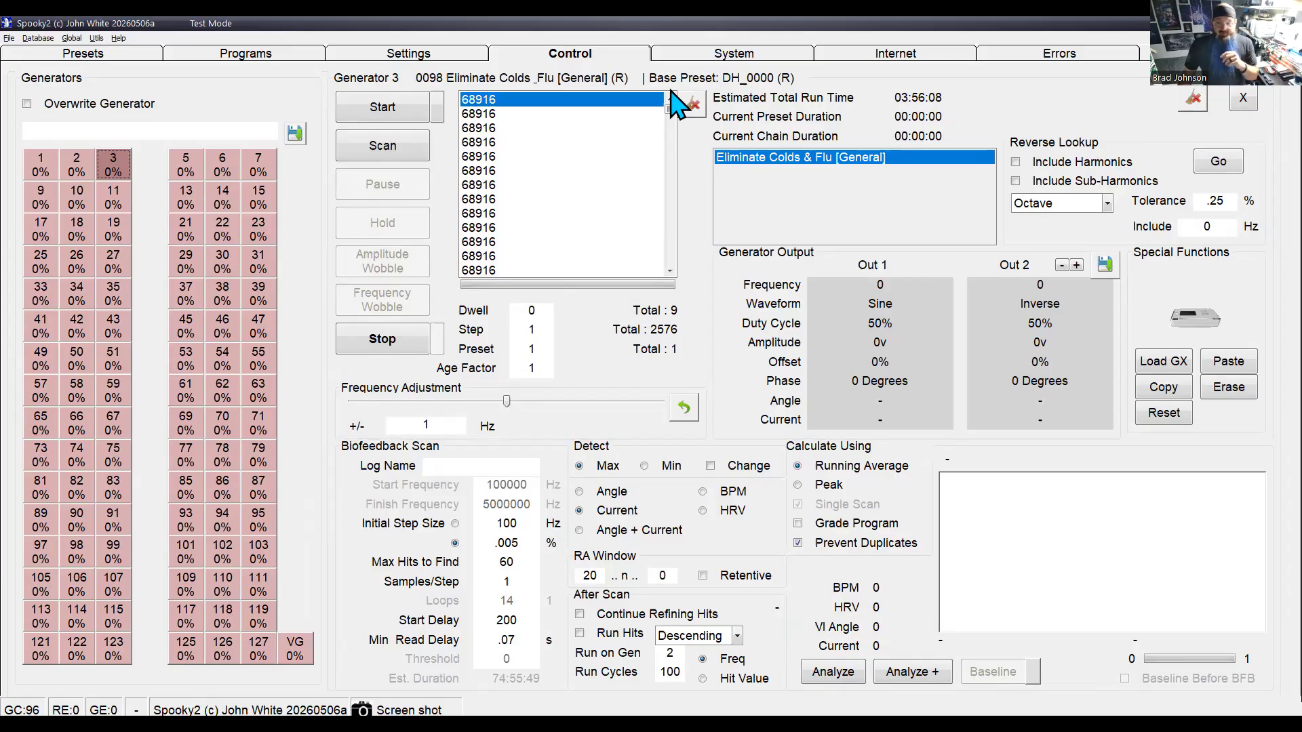
Return to the presets, clear the search text and look through the list of cold presets
{"action": "left_click", "coordinate": [118, 57]}
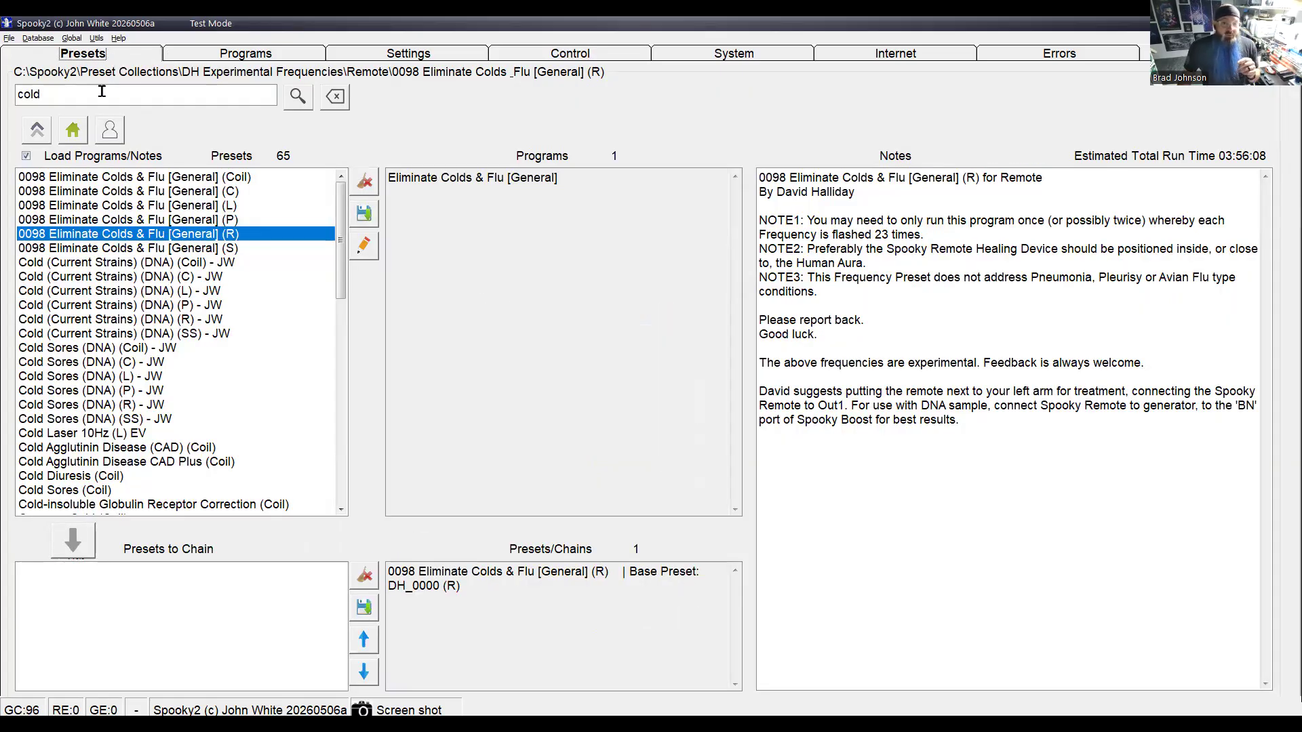
{"action": "key", "text": "Tab"}
{"action": "key", "text": "BackSpace"}
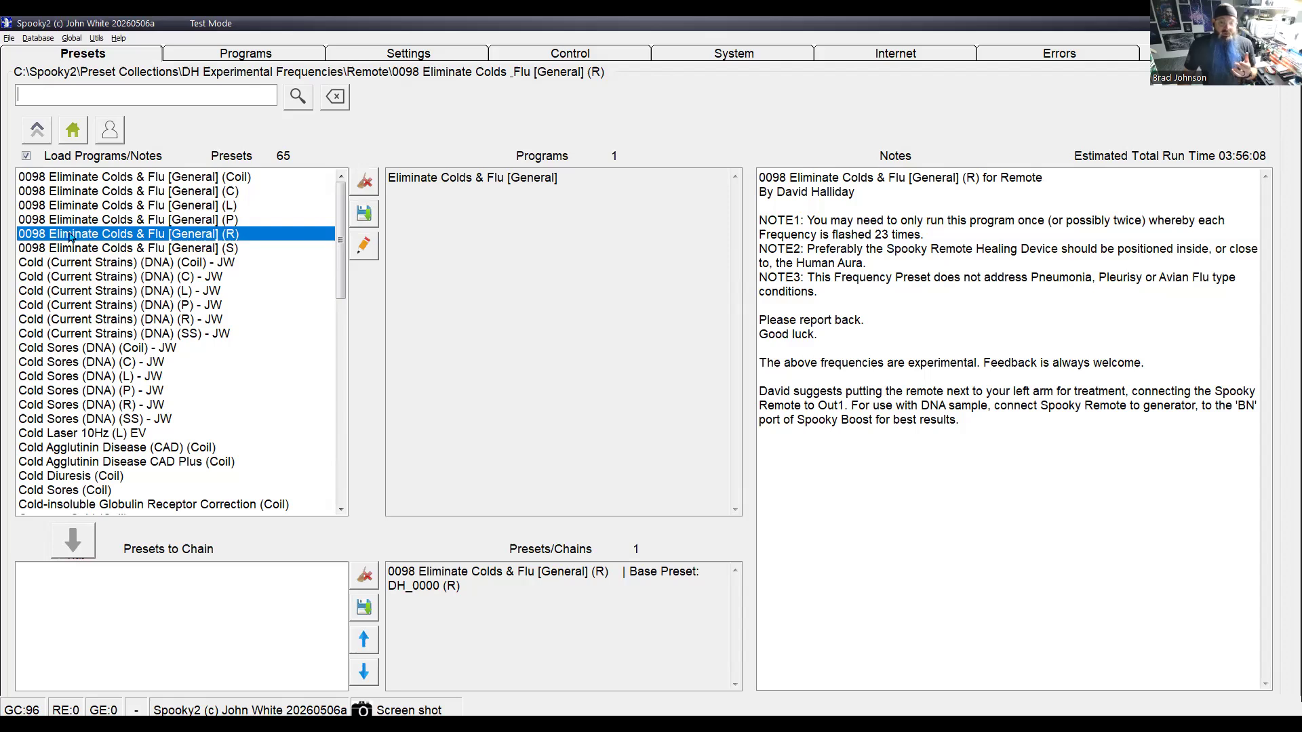
{"action": "scroll", "coordinate": [71, 236], "scroll_direction": "down", "scroll_amount": 14}
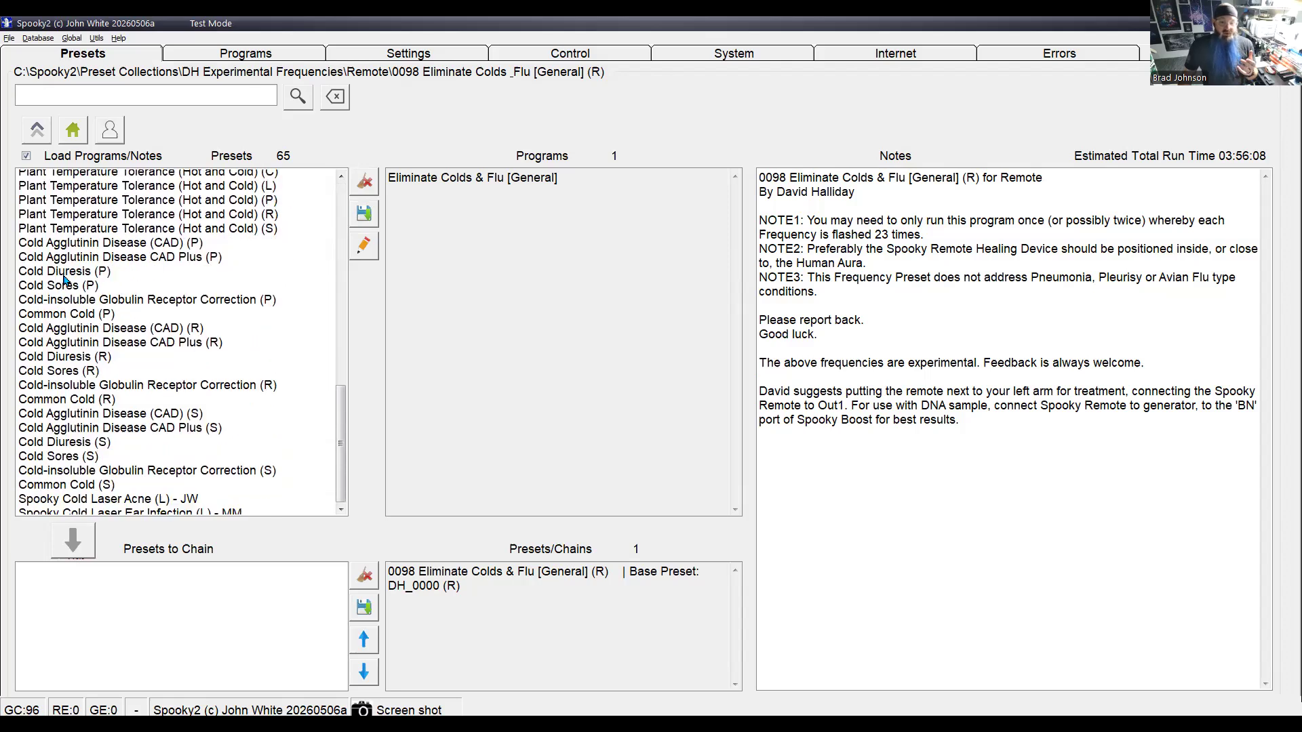
{"action": "scroll", "coordinate": [66, 279], "scroll_direction": "down", "scroll_amount": 1}
{"action": "scroll", "coordinate": [73, 405], "scroll_direction": "up", "scroll_amount": 15}
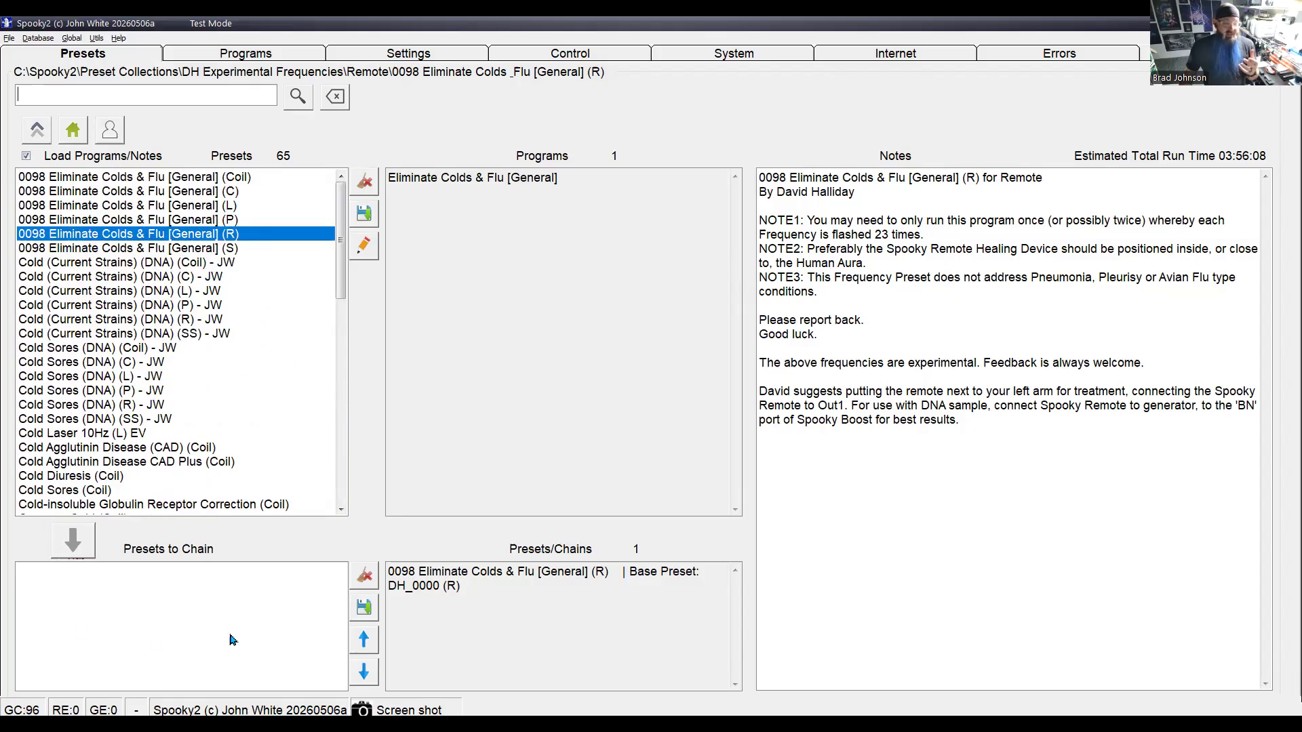
Open the Remote folder of the Shell (Empty) Presets collection and load the Killing (R) - JK preset
{"action": "left_click", "coordinate": [74, 129]}
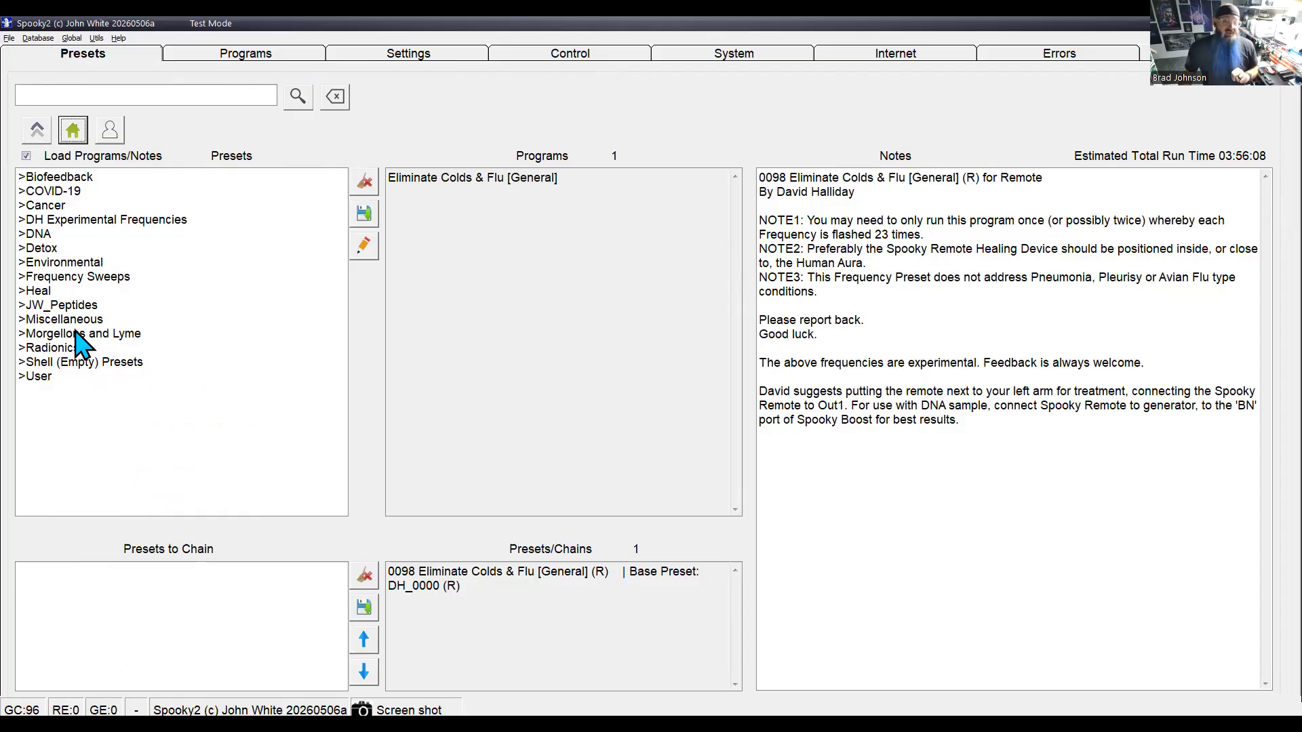
{"action": "left_click", "coordinate": [76, 363]}
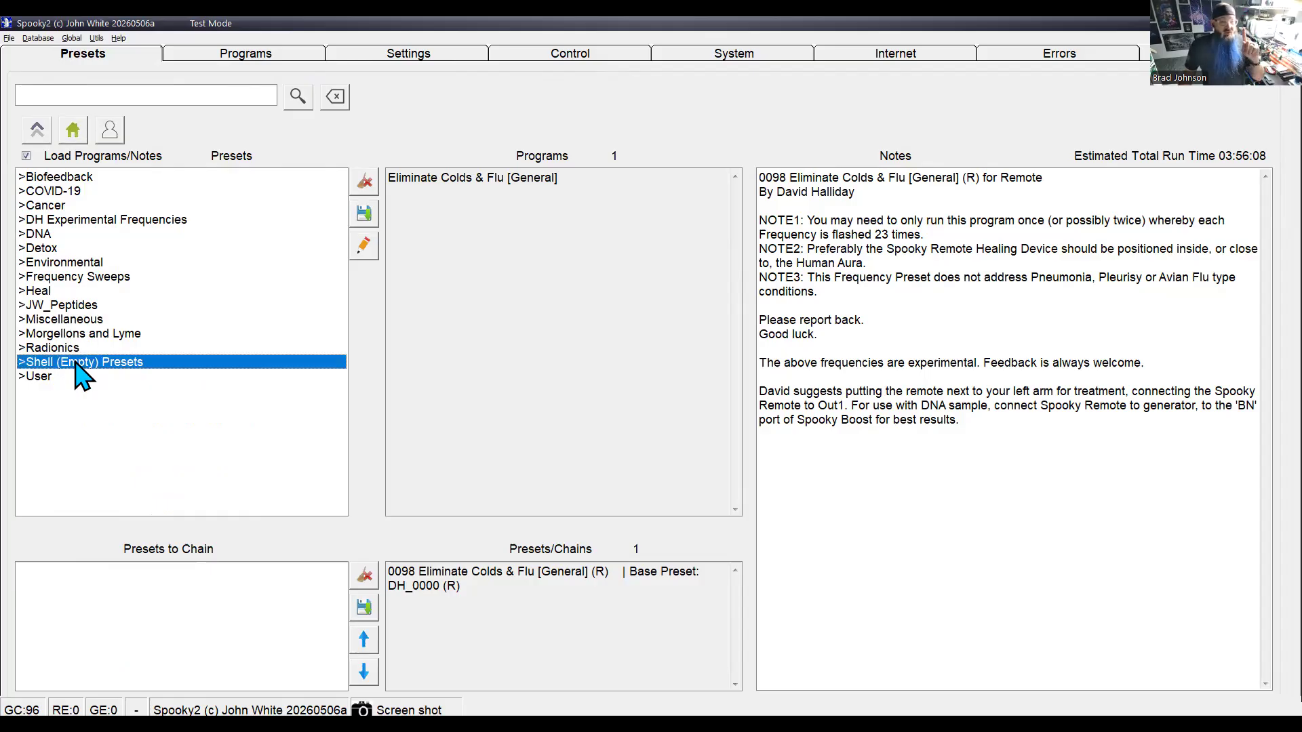
{"action": "double_click", "coordinate": [76, 363]}
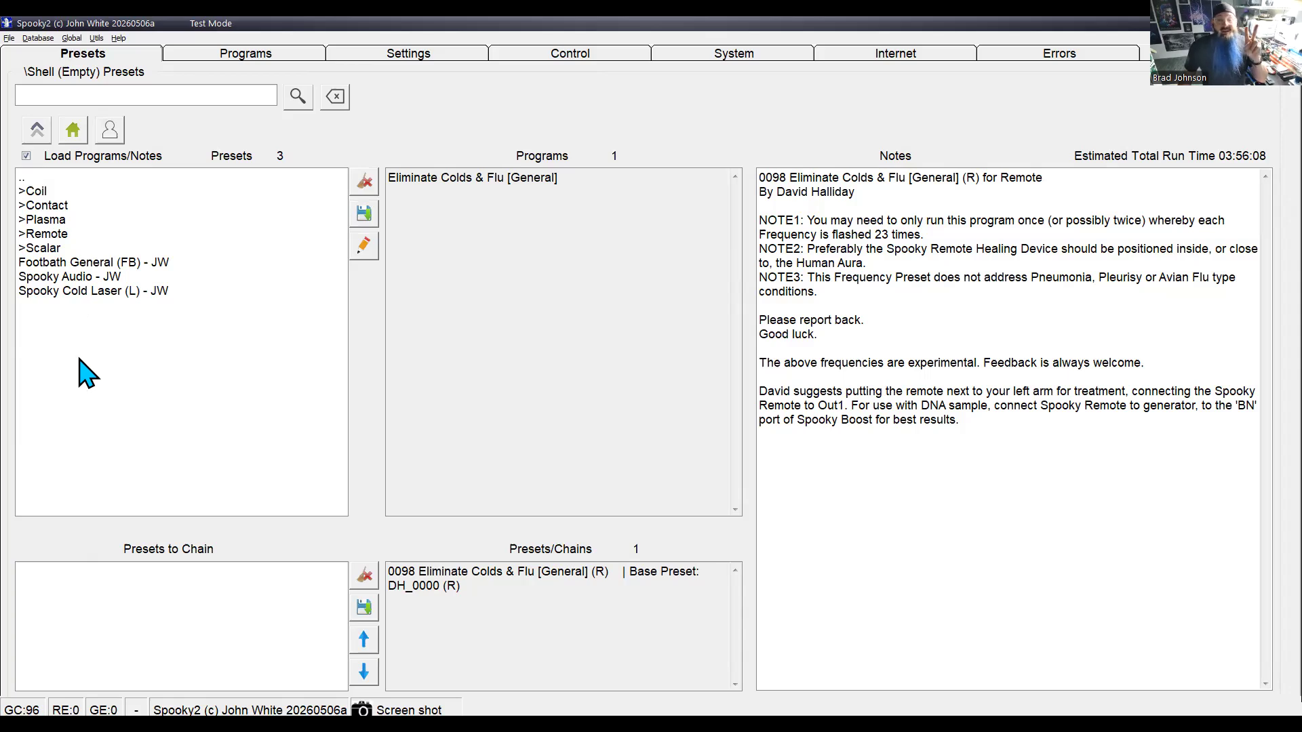
{"action": "double_click", "coordinate": [57, 234]}
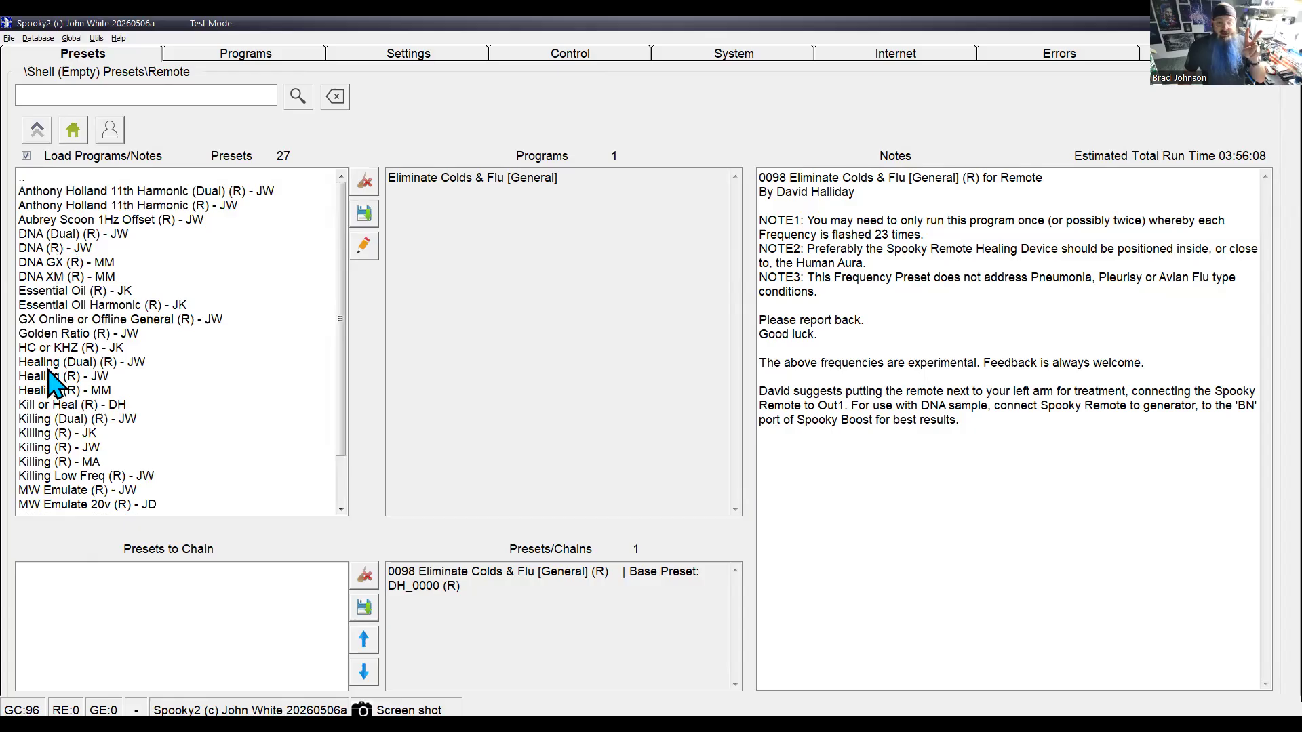
{"action": "left_click", "coordinate": [47, 375]}
{"action": "left_click", "coordinate": [69, 434]}
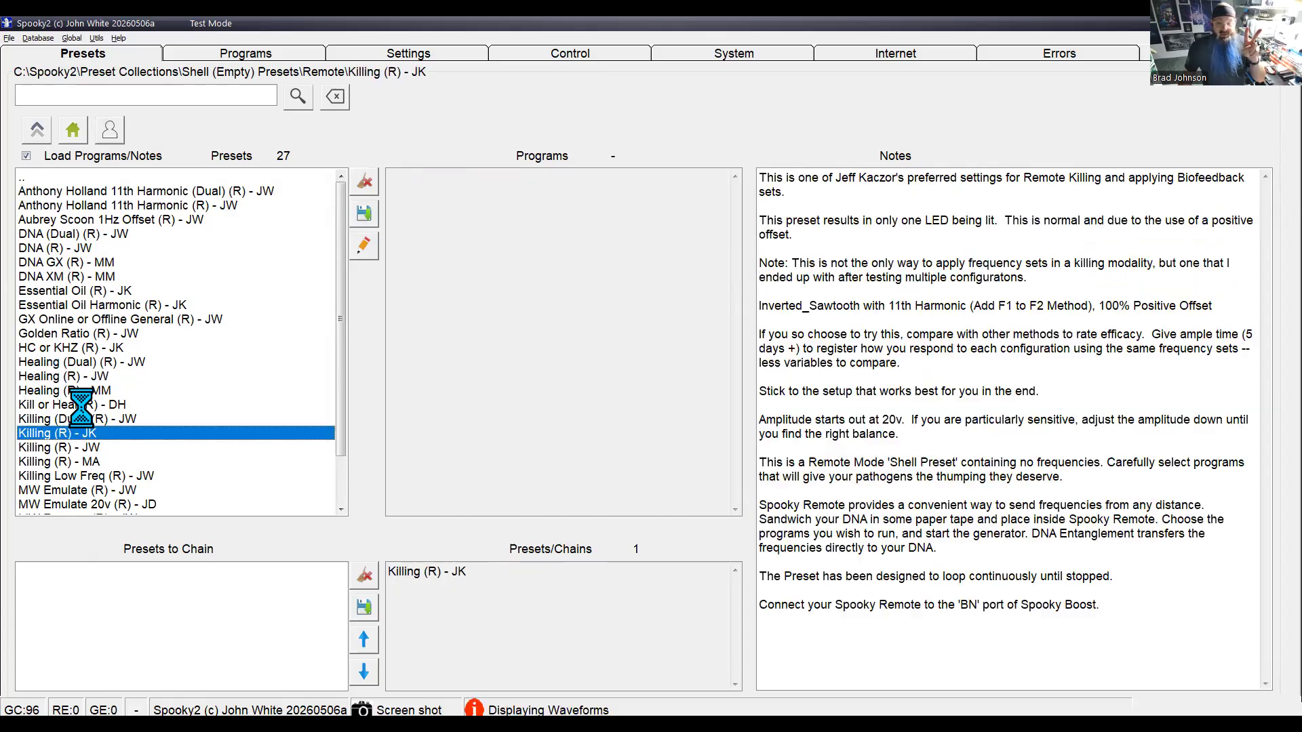
Reopen the Remote shell presets folder and load Killing (R) - JW instead
{"action": "left_click", "coordinate": [37, 130]}
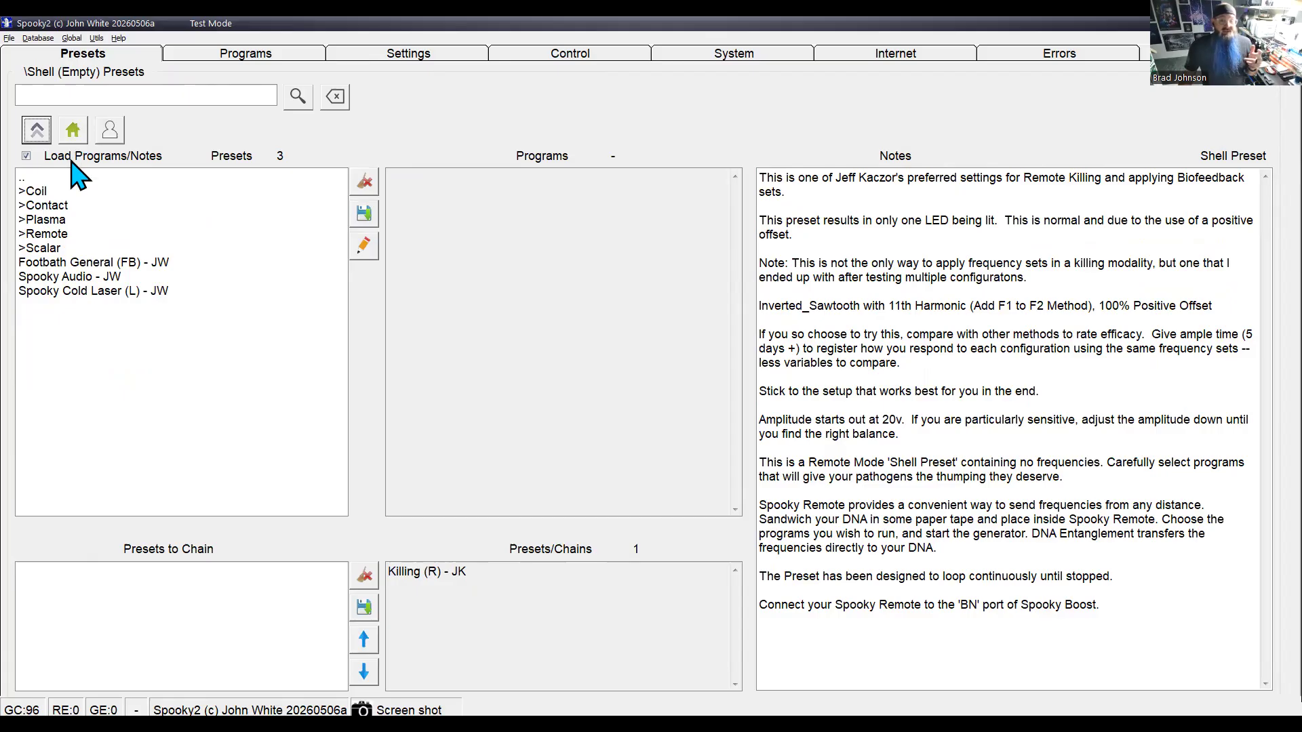
{"action": "double_click", "coordinate": [59, 235]}
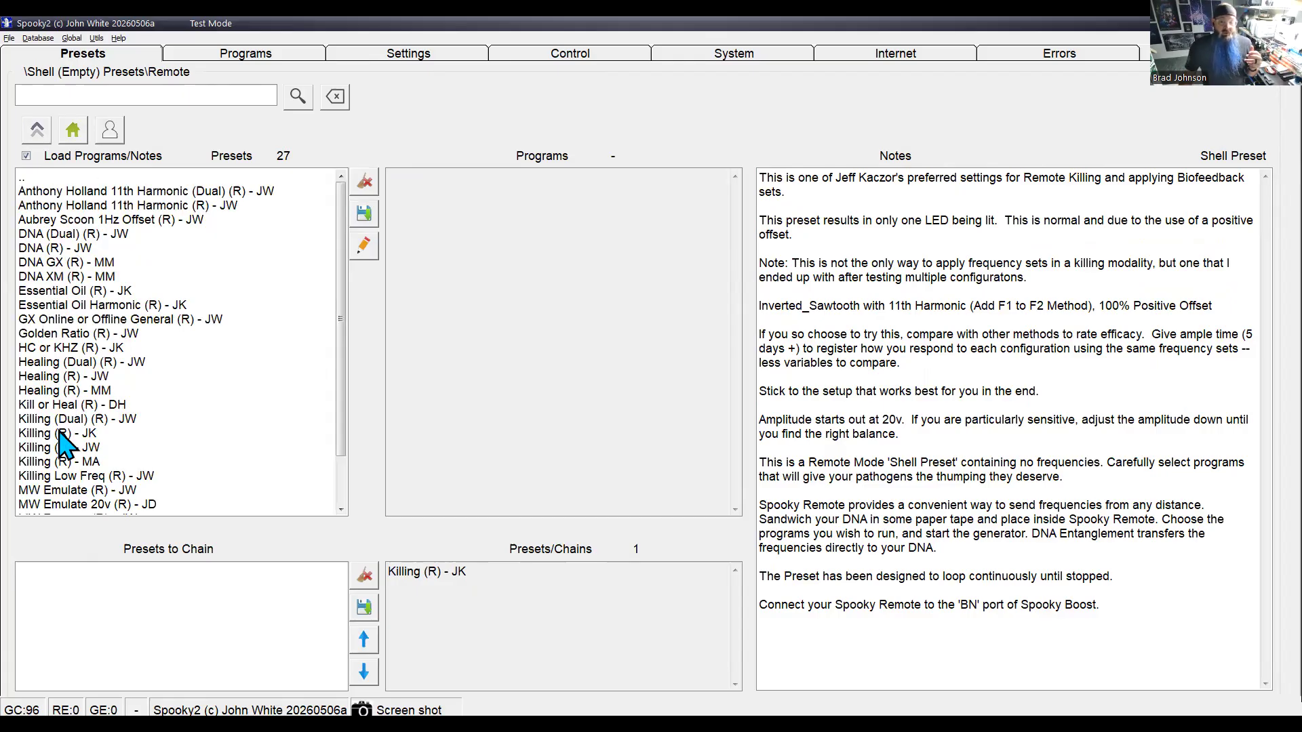
{"action": "left_click", "coordinate": [63, 449]}
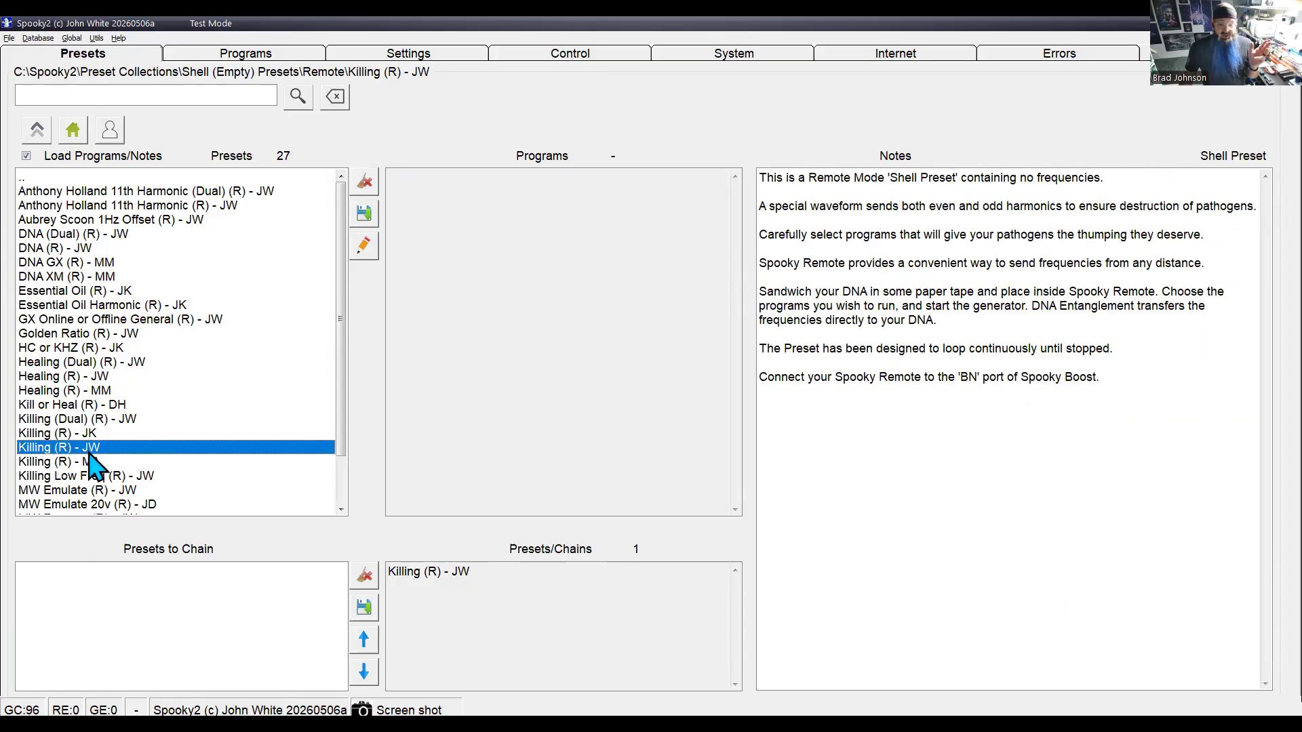
Search the program database for "cold" and examine the Cold 1 program and its description
{"action": "left_click", "coordinate": [246, 54]}
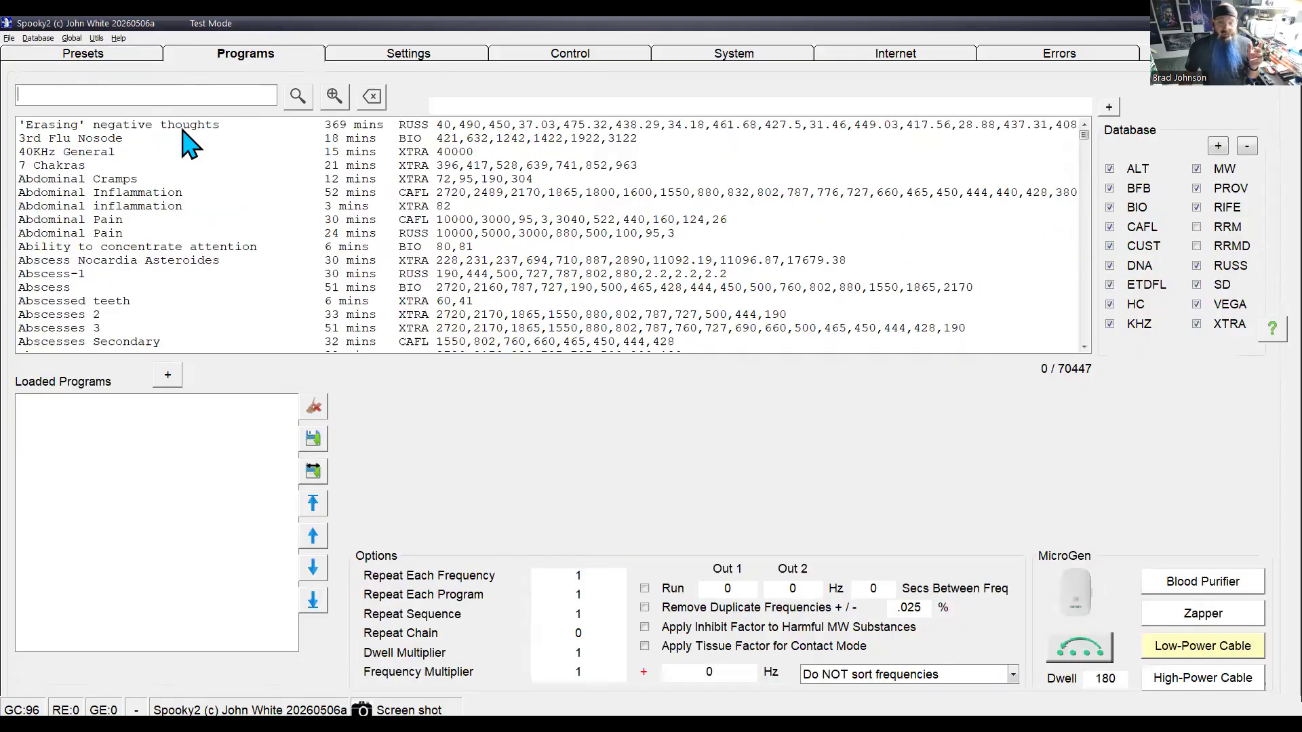
{"action": "left_click", "coordinate": [76, 95]}
{"action": "type", "text": "cold"}
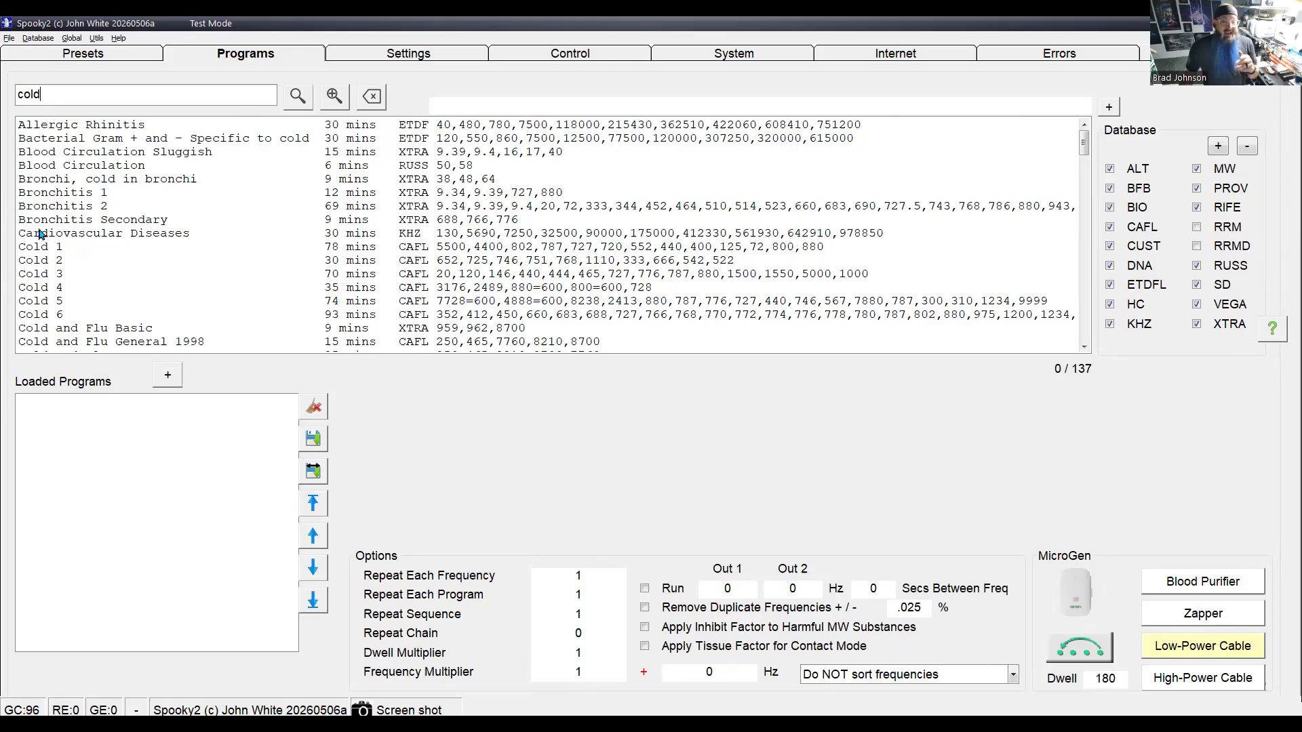
{"action": "left_click", "coordinate": [49, 247]}
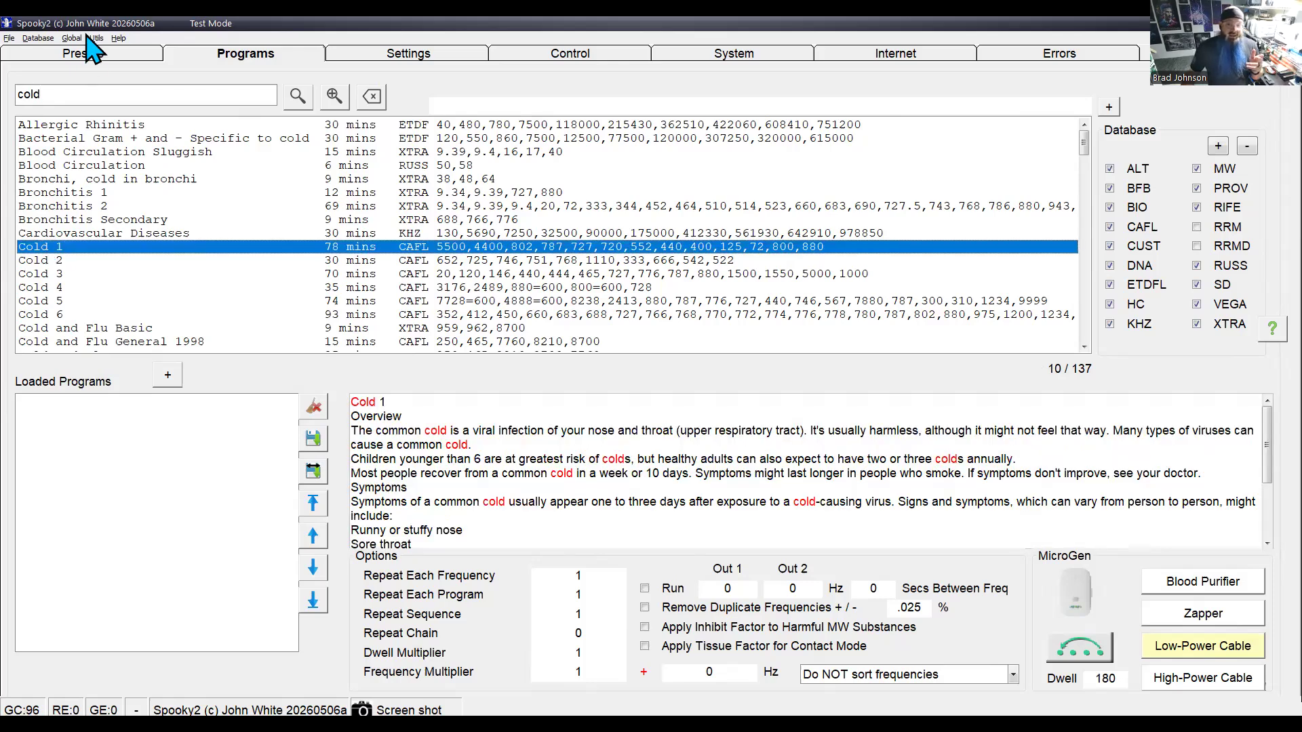
{"action": "left_click_drag", "start_coordinate": [60, 94], "coordinate": [11, 94]}
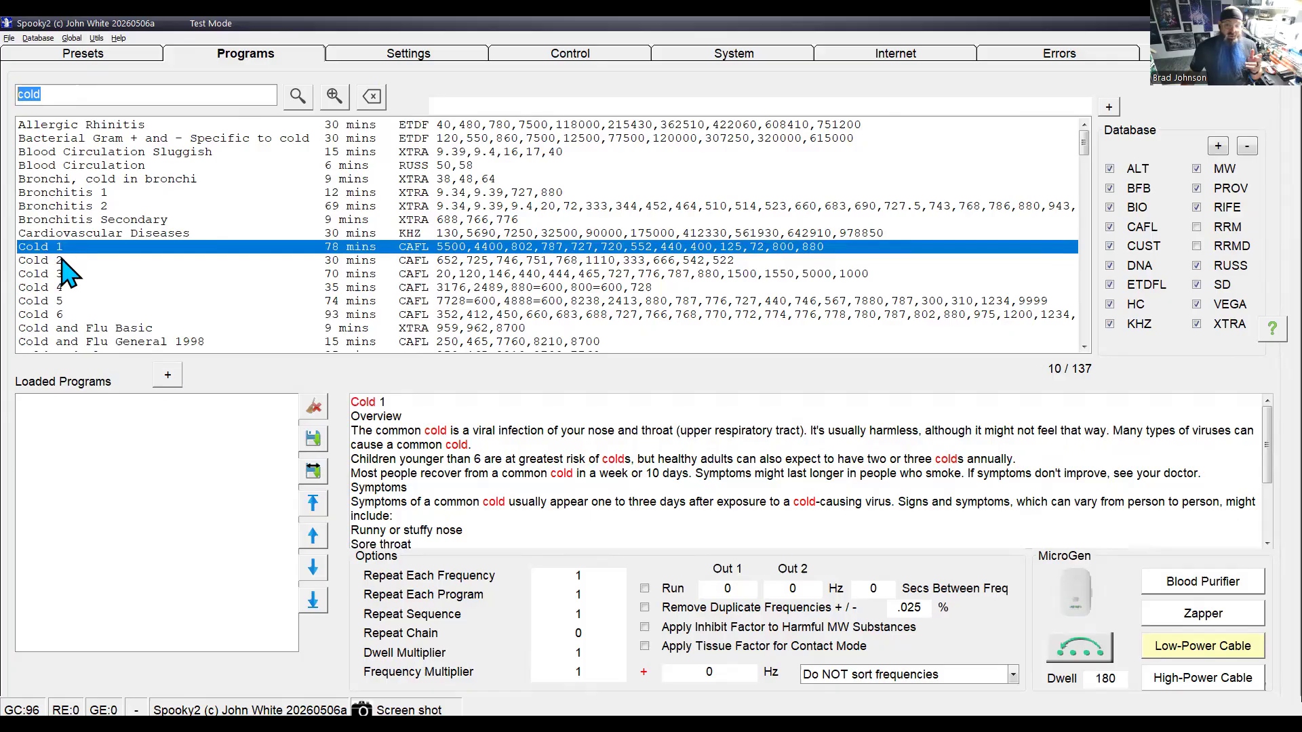
{"action": "left_click_drag", "start_coordinate": [376, 401], "coordinate": [336, 404]}
{"action": "mouse_move", "coordinate": [447, 432]}
{"action": "left_mouse_down"}
{"action": "mouse_move", "coordinate": [425, 432]}
{"action": "mouse_move", "coordinate": [437, 447]}
{"action": "left_mouse_up"}
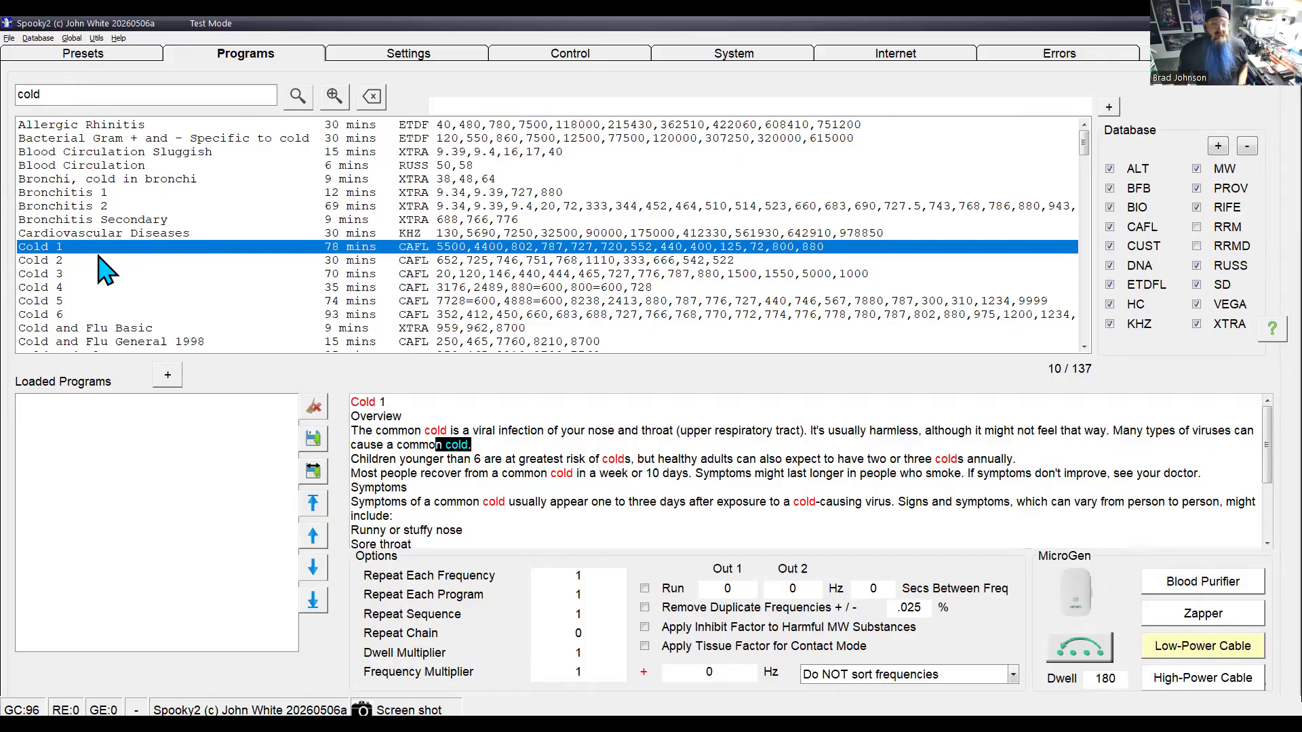
Add the Cold 5 (CAFL) and Cold and Flu (PROV) programs to the loaded programs
{"action": "left_click", "coordinate": [446, 301]}
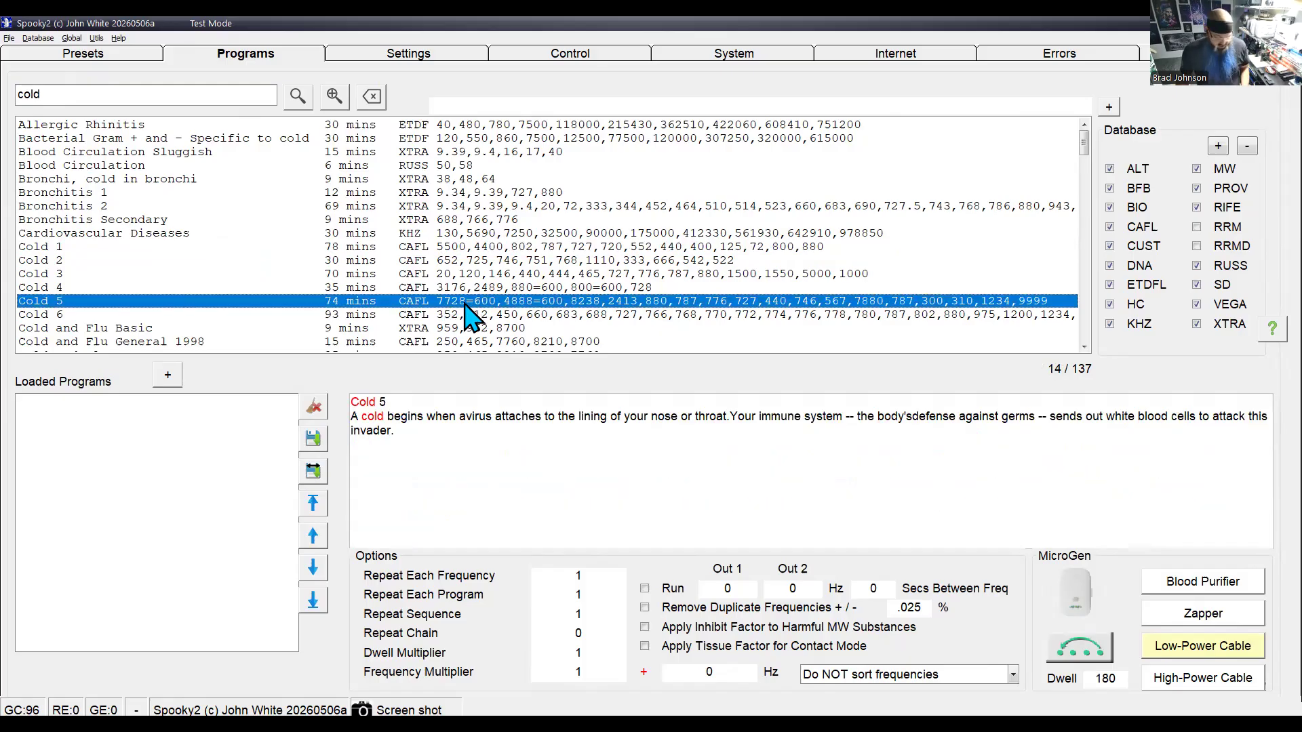
{"action": "left_click", "coordinate": [167, 375]}
{"action": "scroll", "coordinate": [328, 251], "scroll_direction": "down", "scroll_amount": 3}
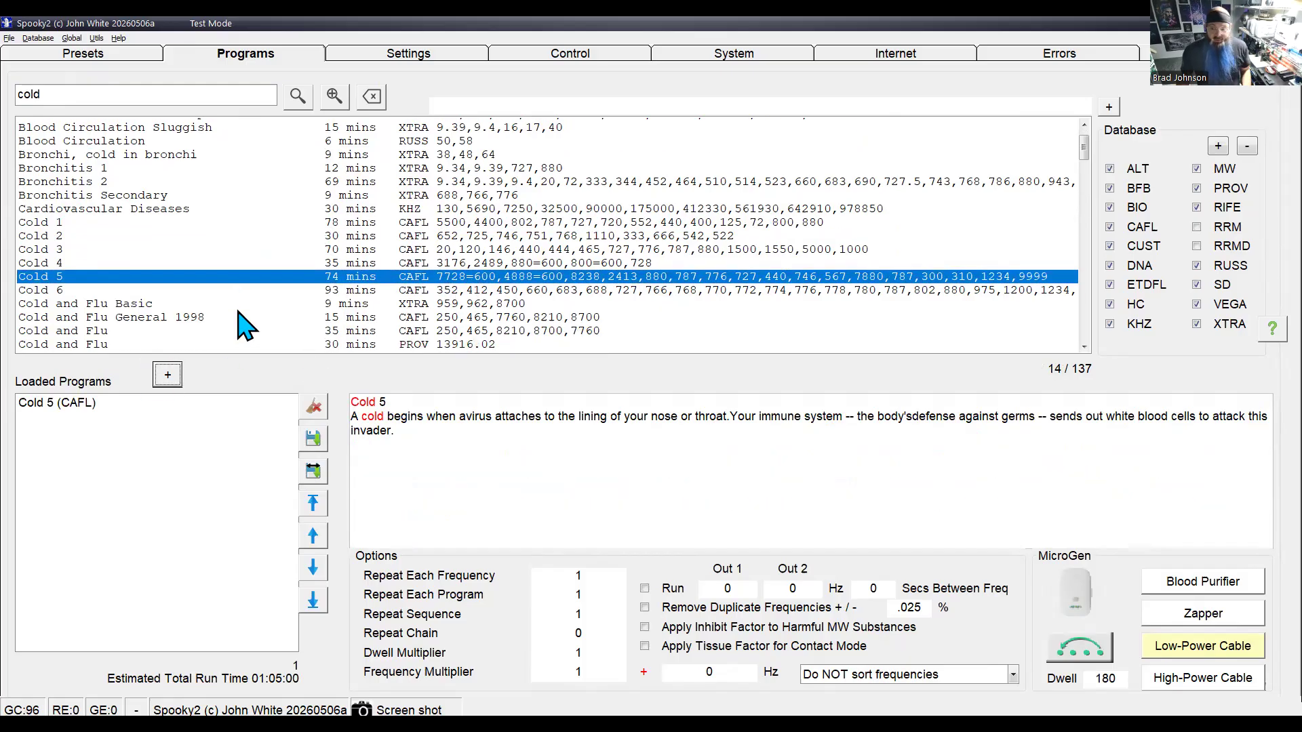
{"action": "left_click", "coordinate": [463, 248]}
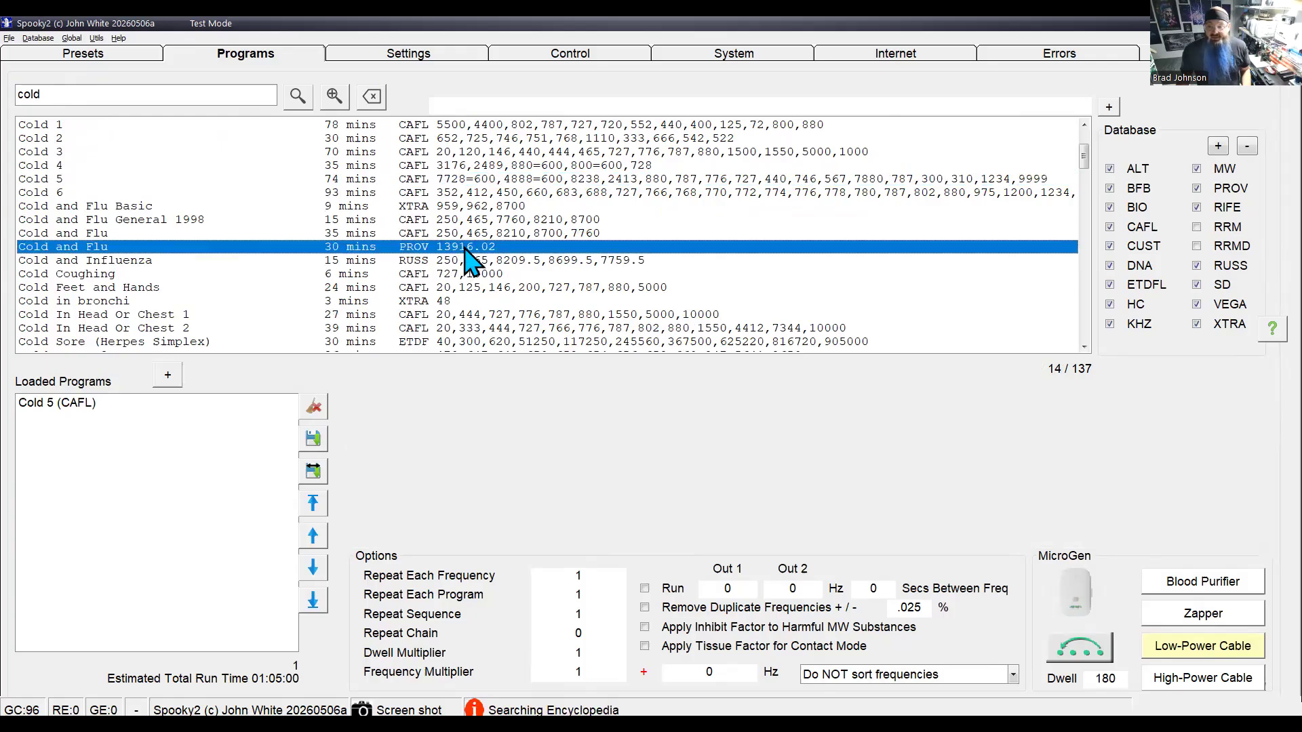
{"action": "left_click", "coordinate": [168, 375]}
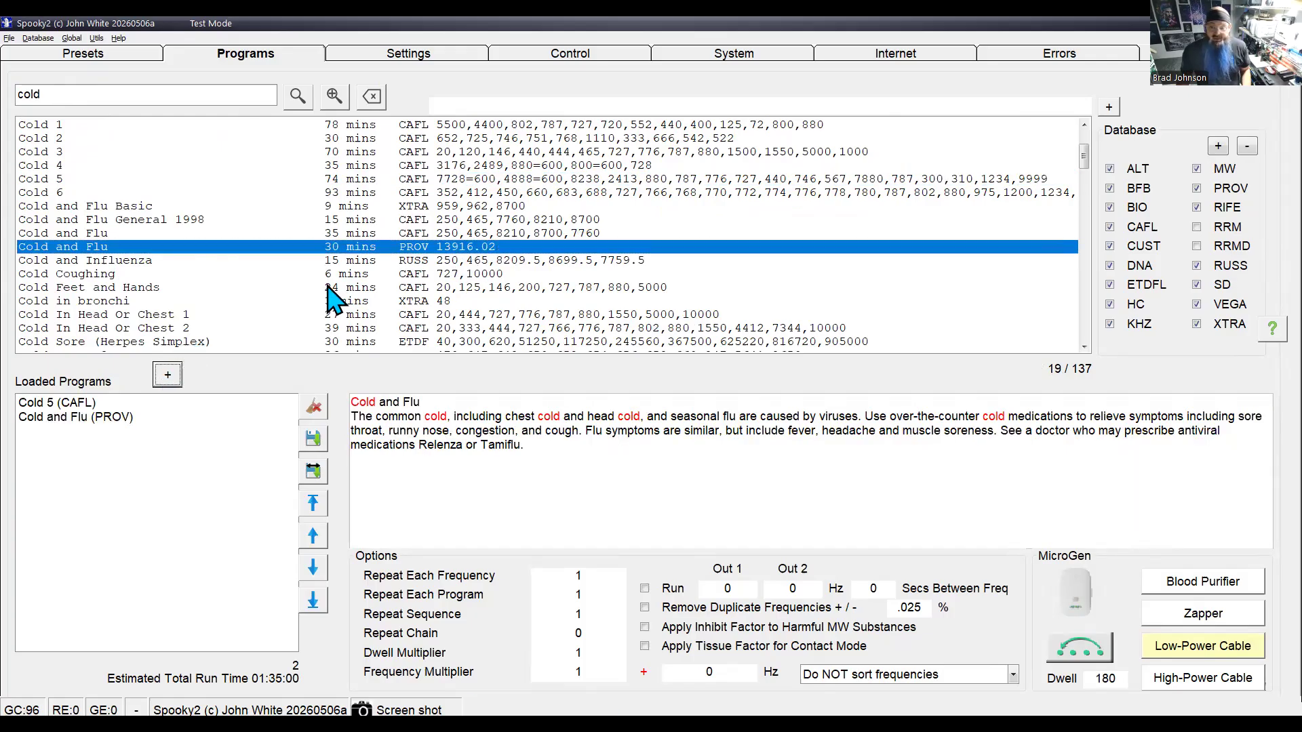
Find the ETDF program Common Cold (GROUP 10) among the cold results and add it to the loaded programs
{"action": "scroll", "coordinate": [337, 288], "scroll_direction": "down", "scroll_amount": 2}
{"action": "left_click", "coordinate": [414, 263]}
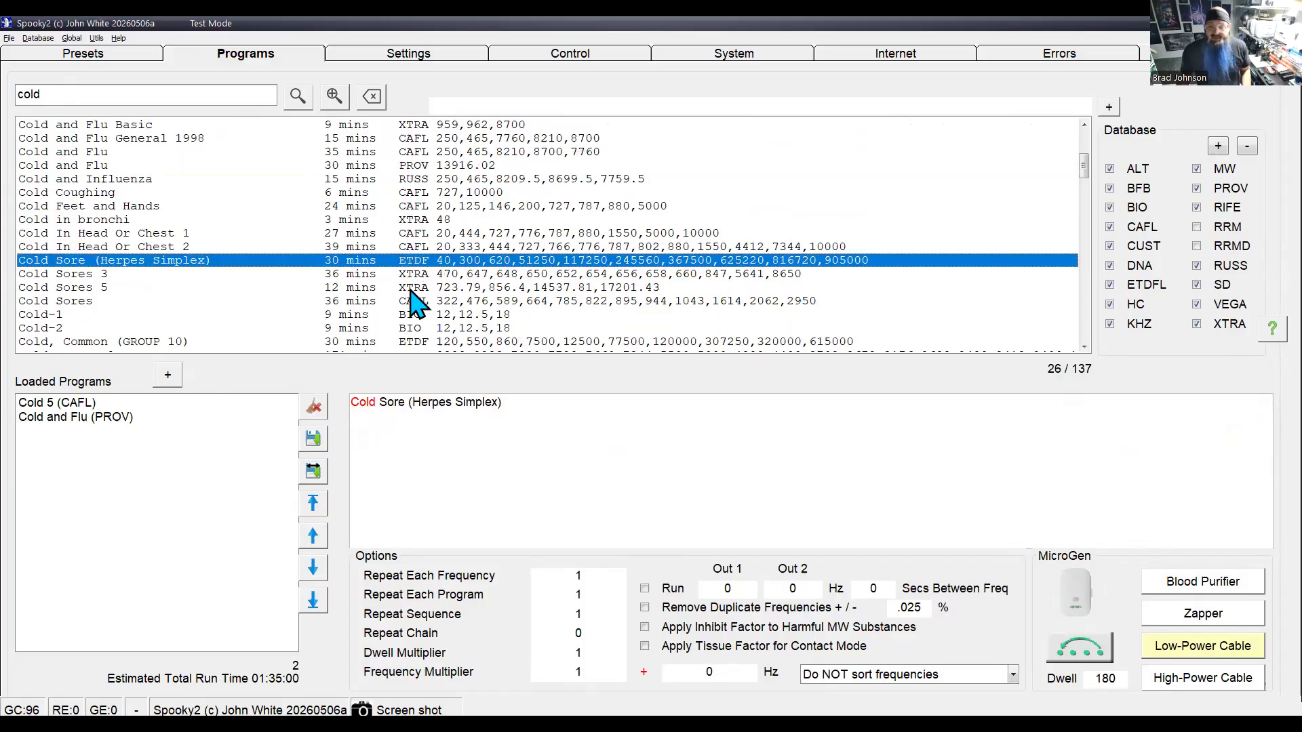
{"action": "scroll", "coordinate": [407, 309], "scroll_direction": "down", "scroll_amount": 2}
{"action": "scroll", "coordinate": [407, 305], "scroll_direction": "down", "scroll_amount": 1}
{"action": "left_click", "coordinate": [403, 288]}
{"action": "left_click", "coordinate": [410, 261]}
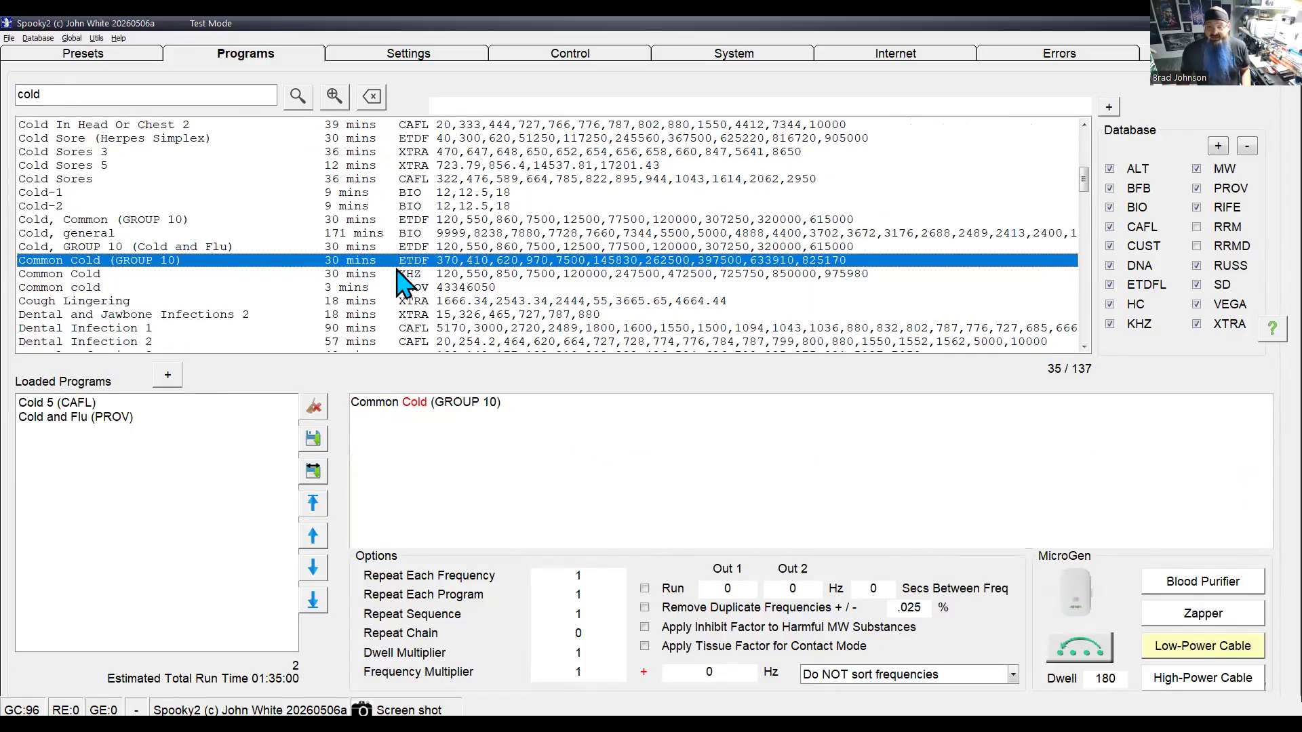
{"action": "left_click", "coordinate": [168, 376]}
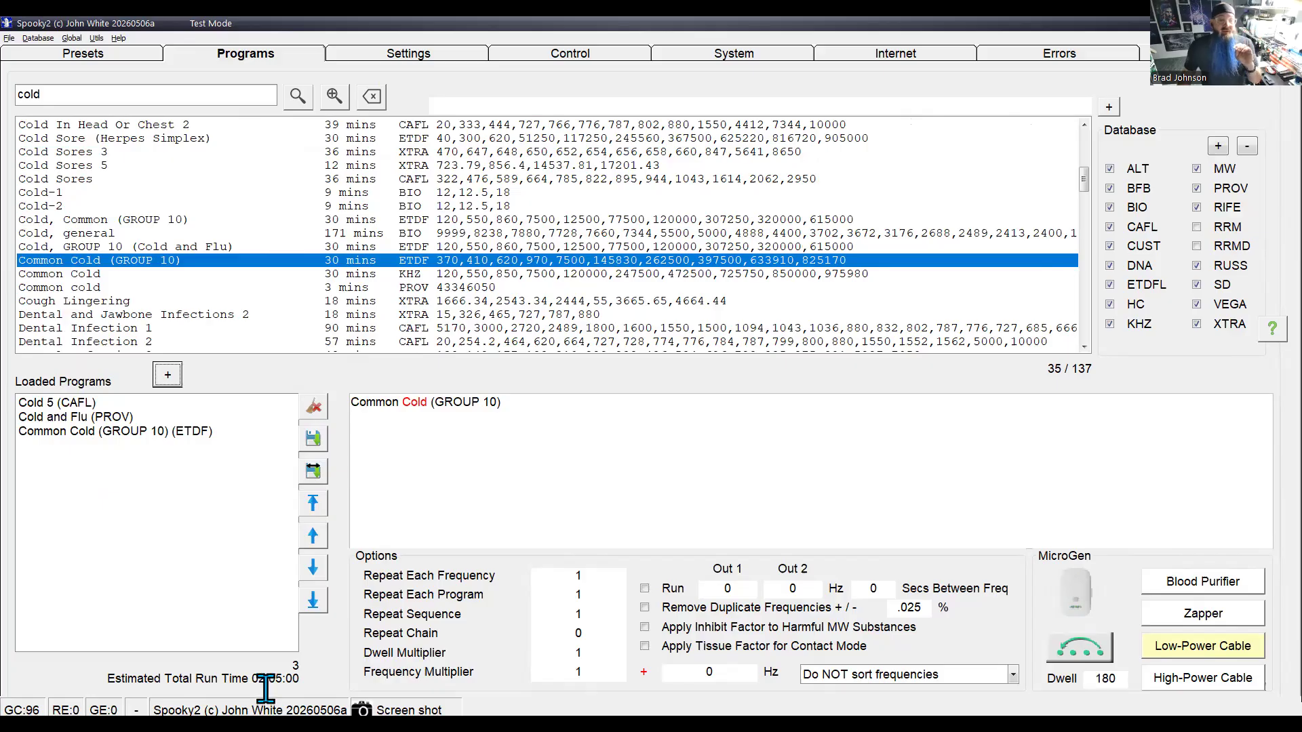
Enable removal of duplicate frequencies for the loaded programs
{"action": "double_click", "coordinate": [52, 94]}
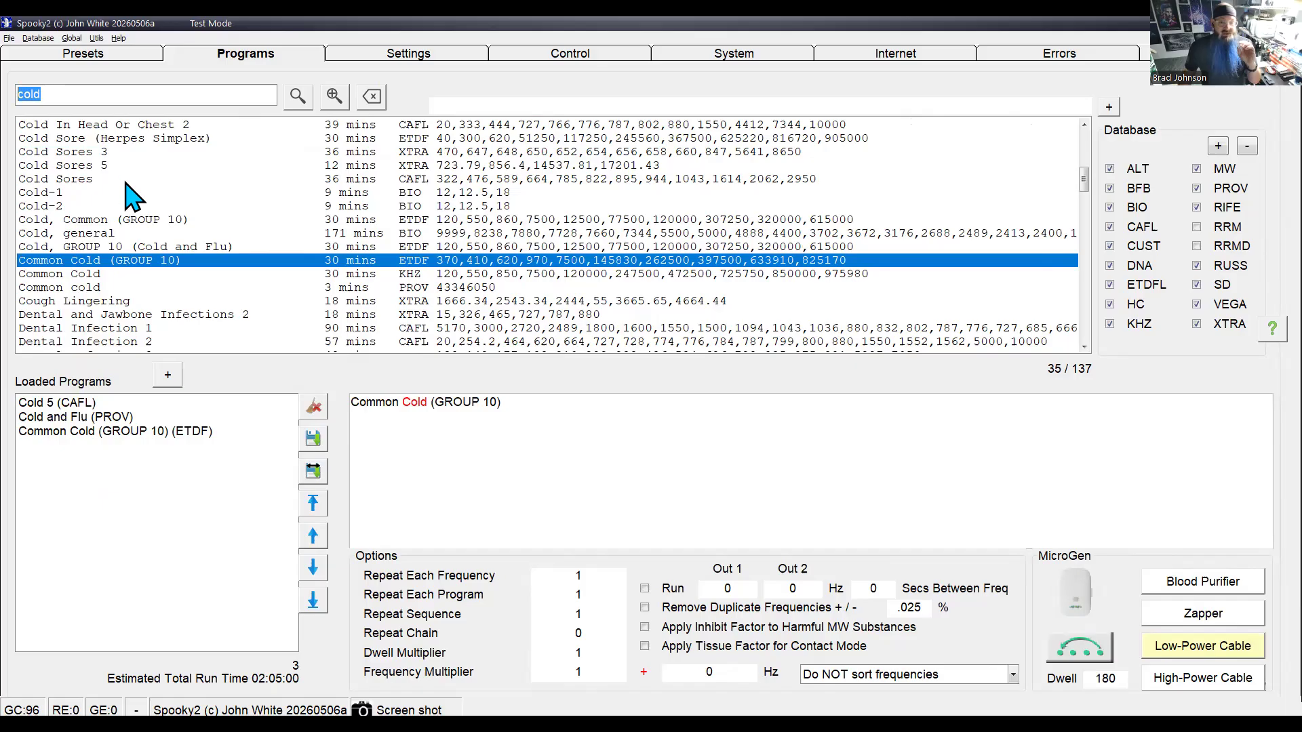
{"action": "left_click", "coordinate": [644, 607]}
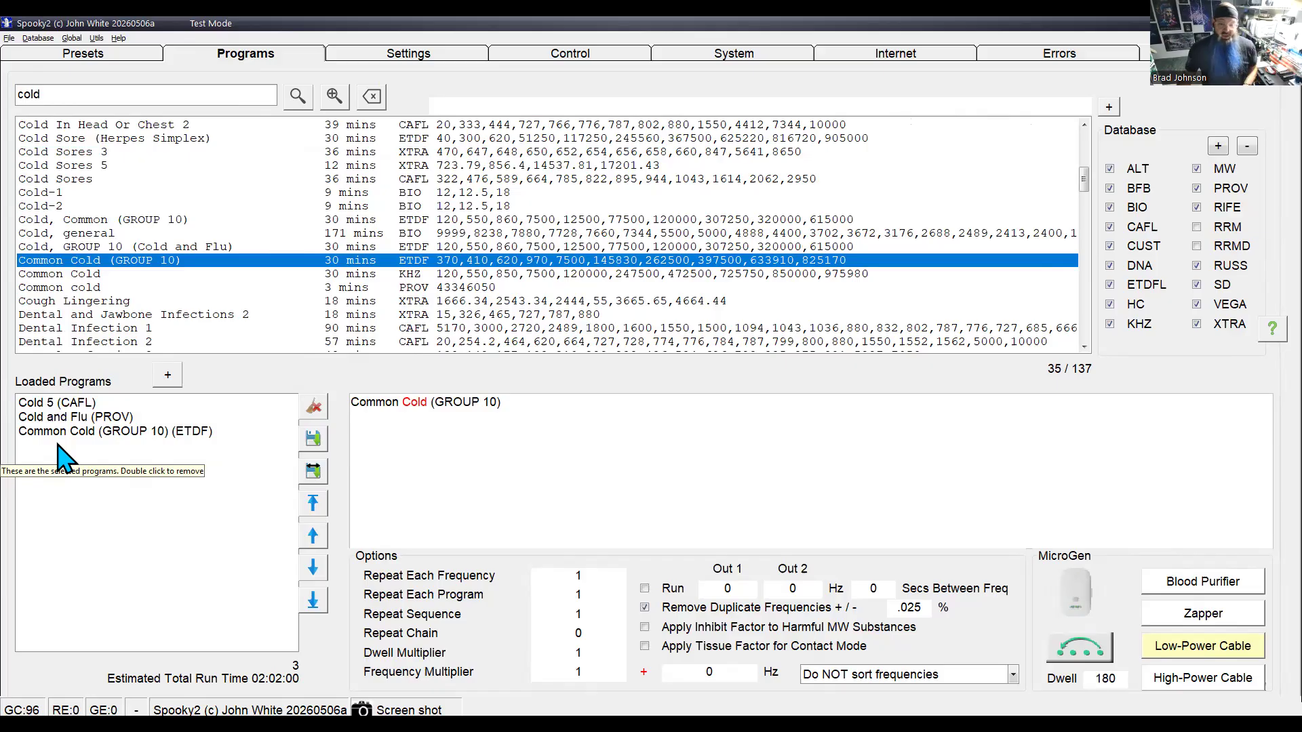
Glance at the generator controls, return to the programs and search the database for "decongest"
{"action": "left_click", "coordinate": [543, 56]}
{"action": "left_click", "coordinate": [257, 57]}
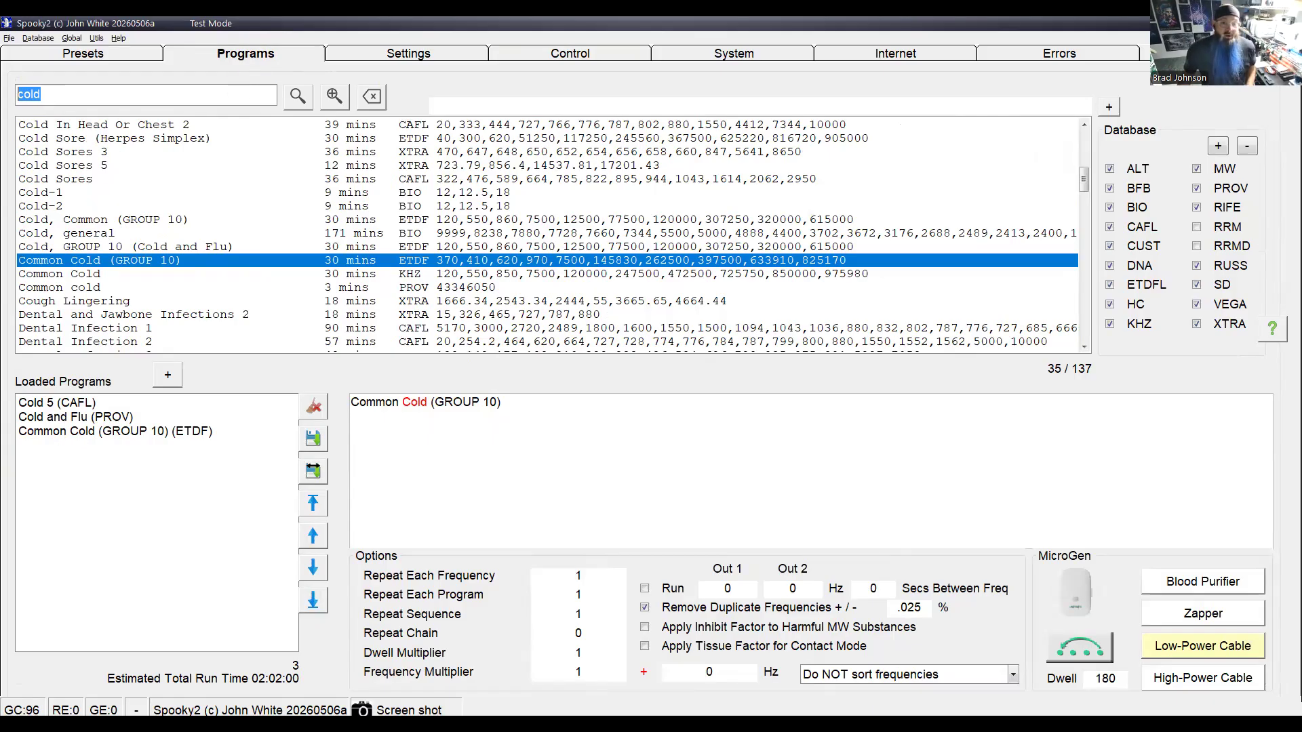
{"action": "type", "text": "decongest"}
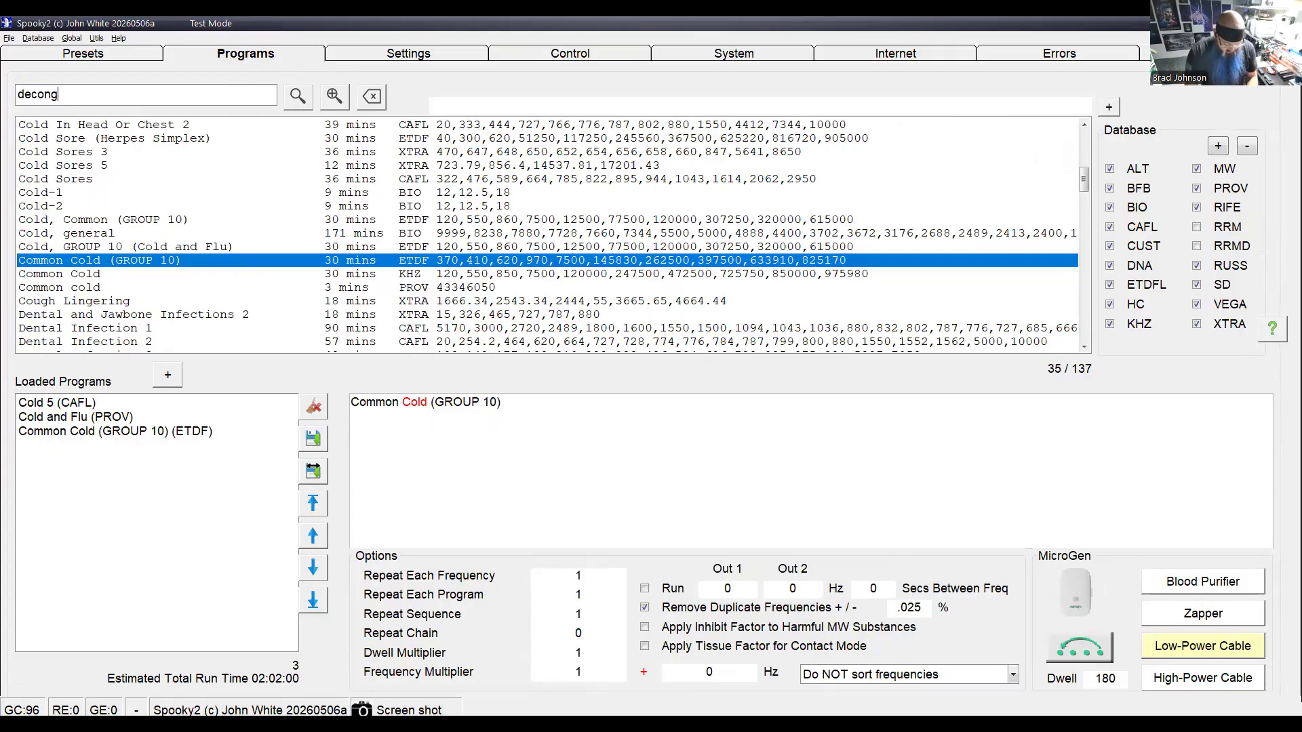
{"action": "key", "text": "Return"}
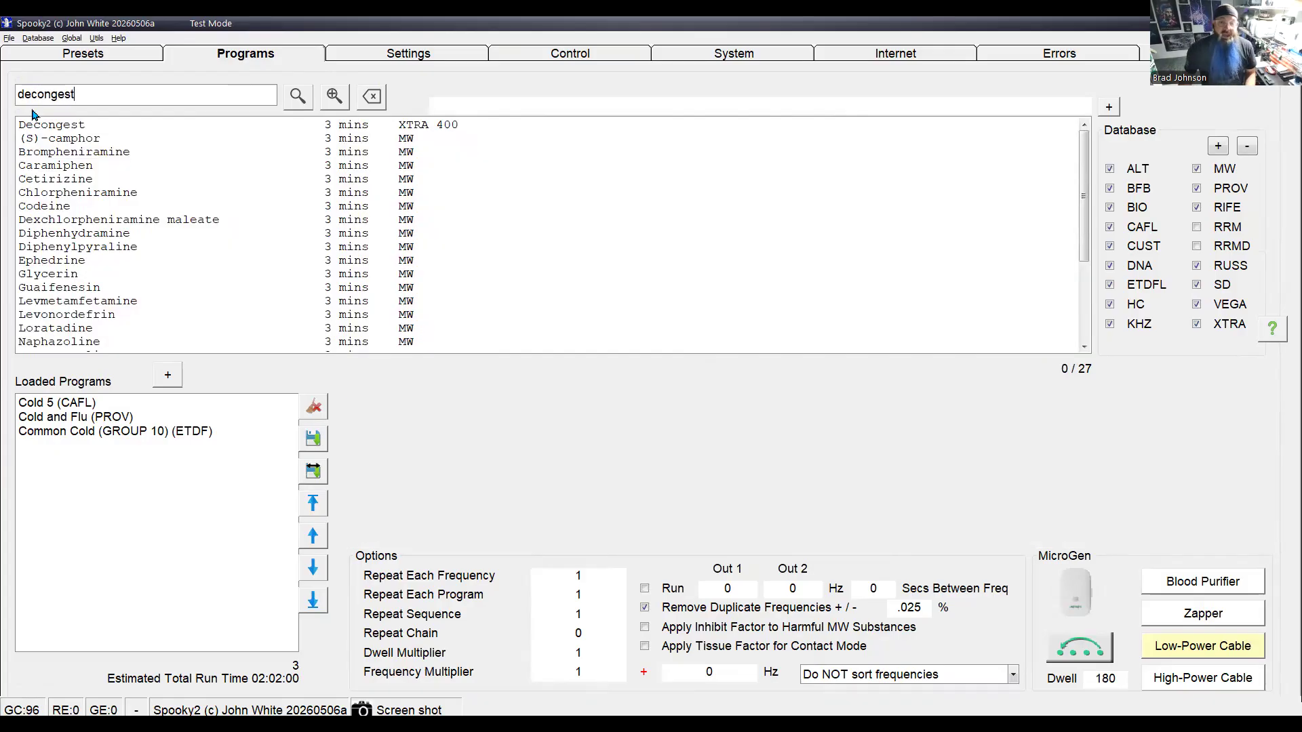
Add the Decongest (XTRA) program from the search results to the loaded programs
{"action": "left_click", "coordinate": [95, 125]}
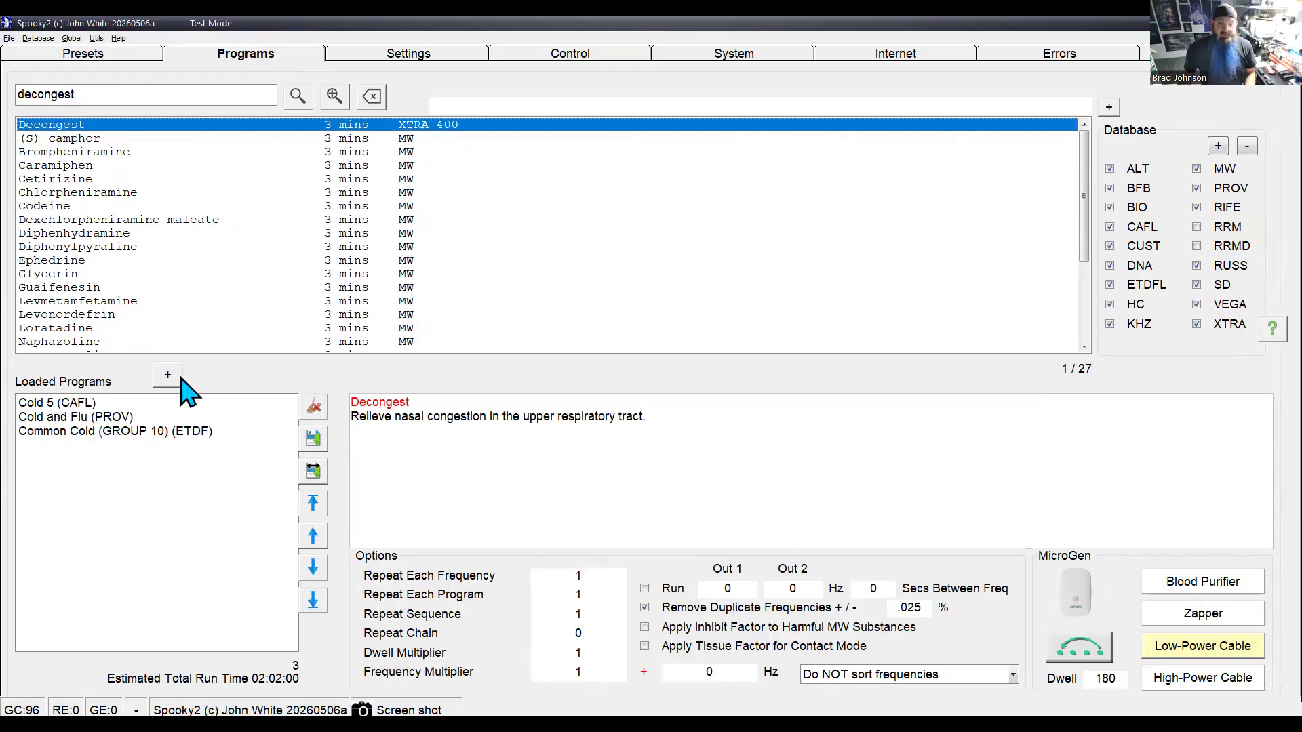
{"action": "left_click", "coordinate": [179, 380]}
Search the program database for "nause" and add the BIO program Motion sickness to the loaded programs
{"action": "left_click", "coordinate": [108, 95]}
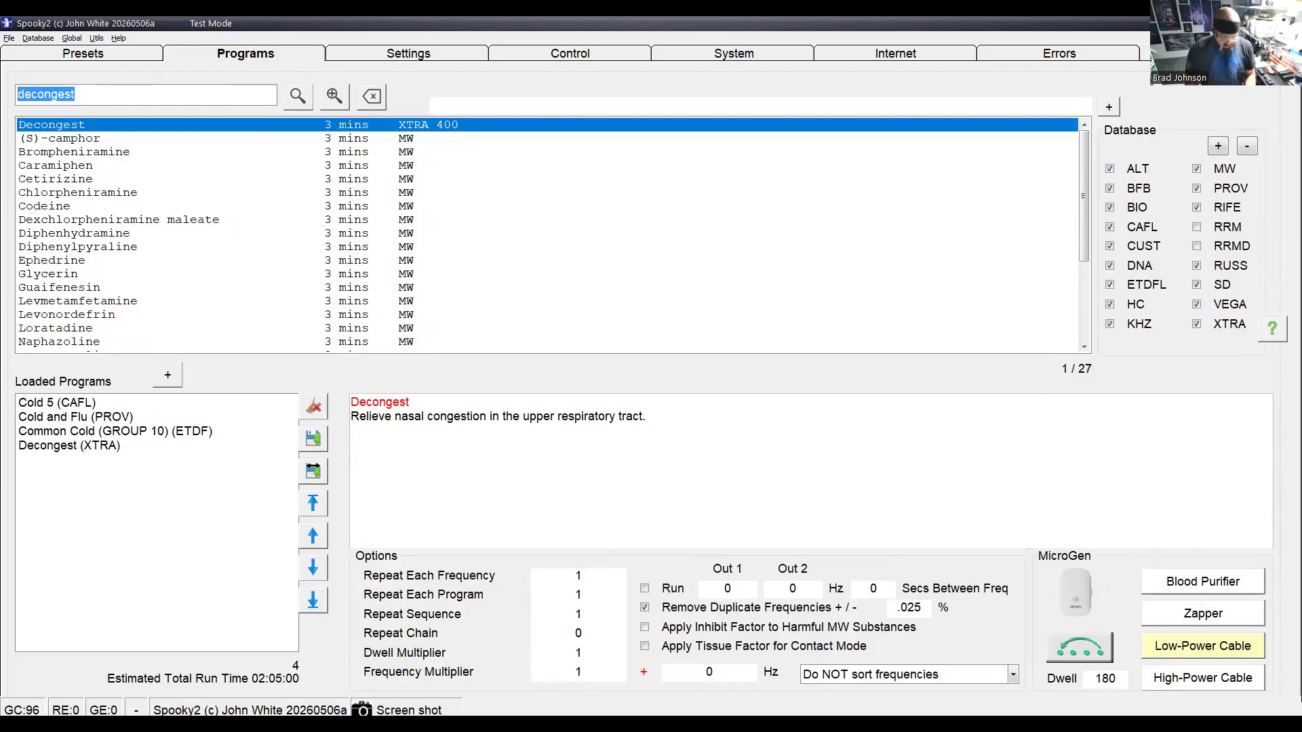
{"action": "type", "text": "nau"}
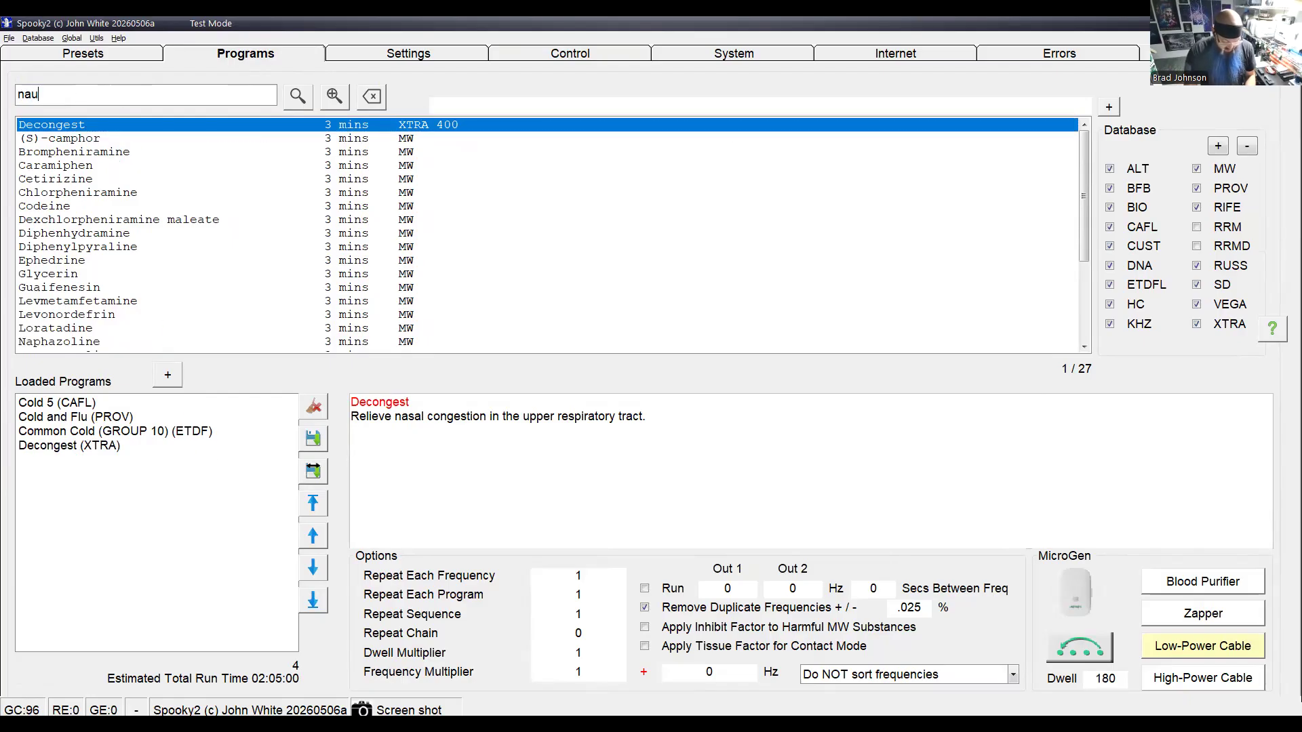
{"action": "type", "text": "se"}
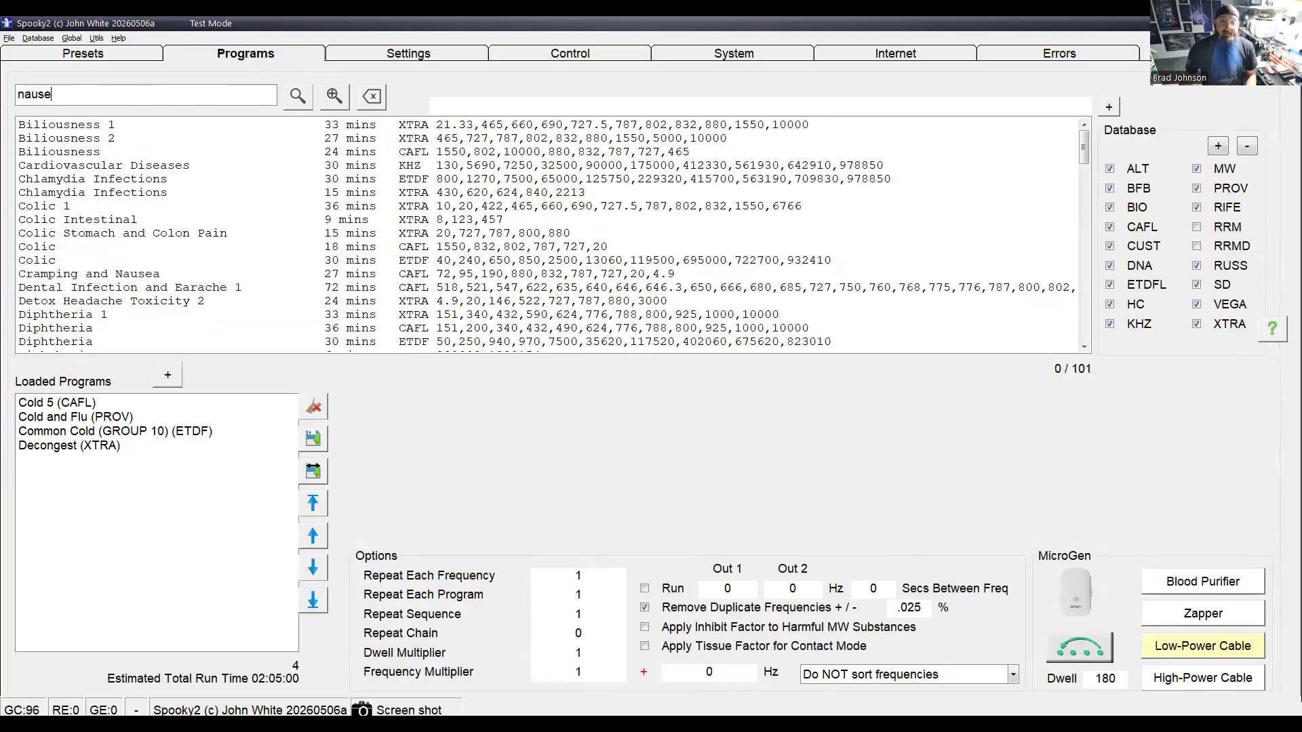
{"action": "scroll", "coordinate": [116, 230], "scroll_direction": "down", "scroll_amount": 3}
{"action": "scroll", "coordinate": [102, 256], "scroll_direction": "down", "scroll_amount": 2}
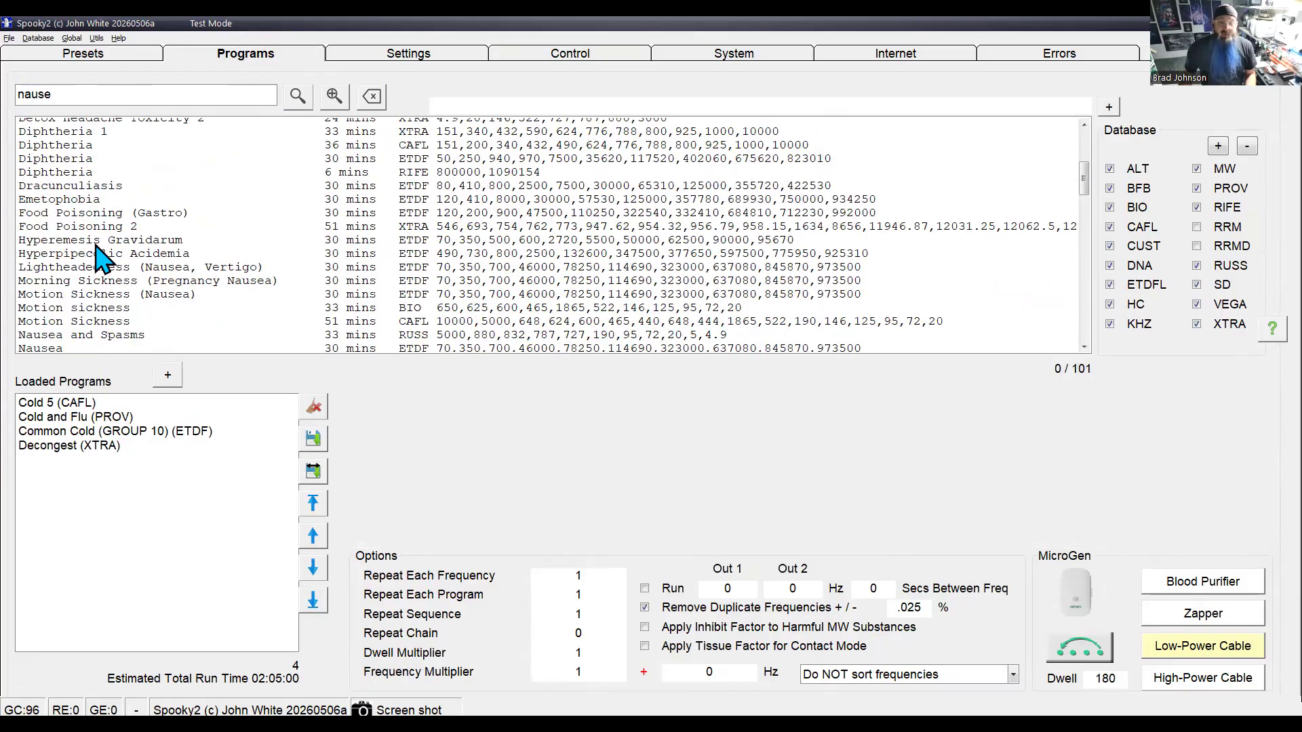
{"action": "scroll", "coordinate": [97, 246], "scroll_direction": "down", "scroll_amount": 3}
{"action": "left_click", "coordinate": [97, 247]}
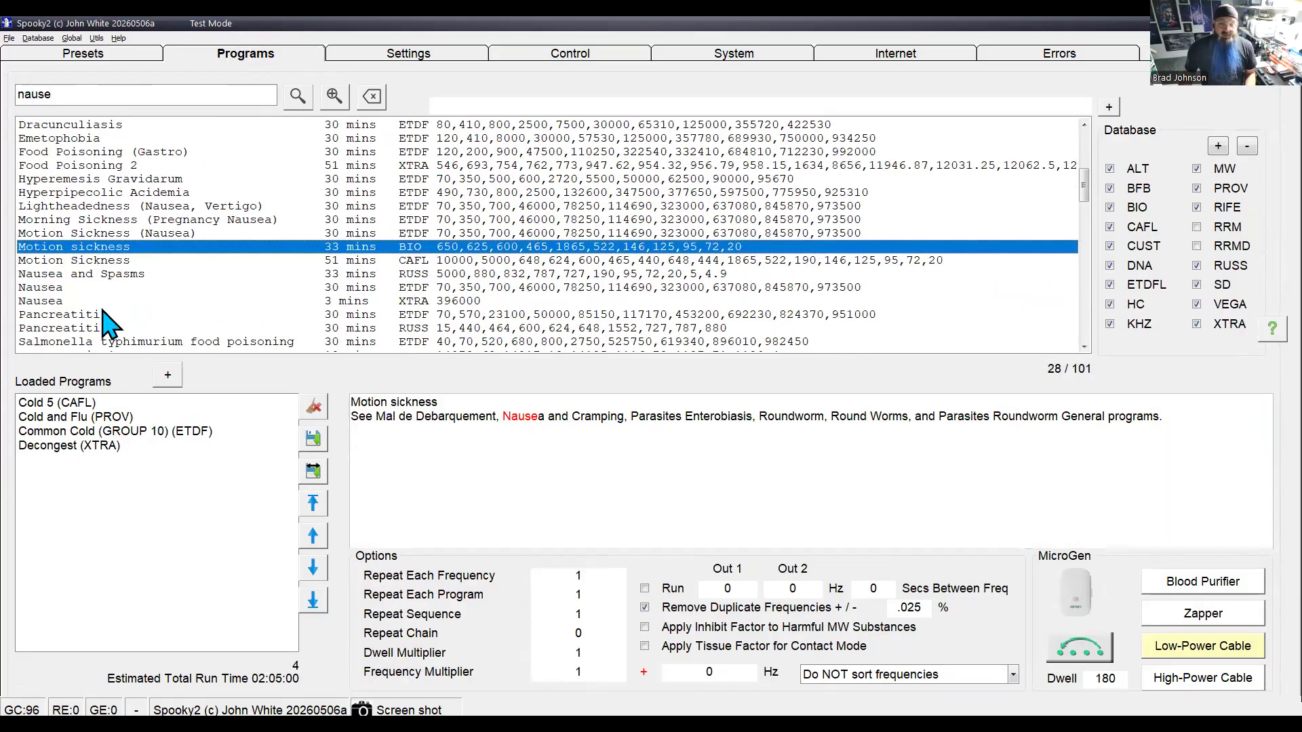
{"action": "left_click", "coordinate": [167, 377]}
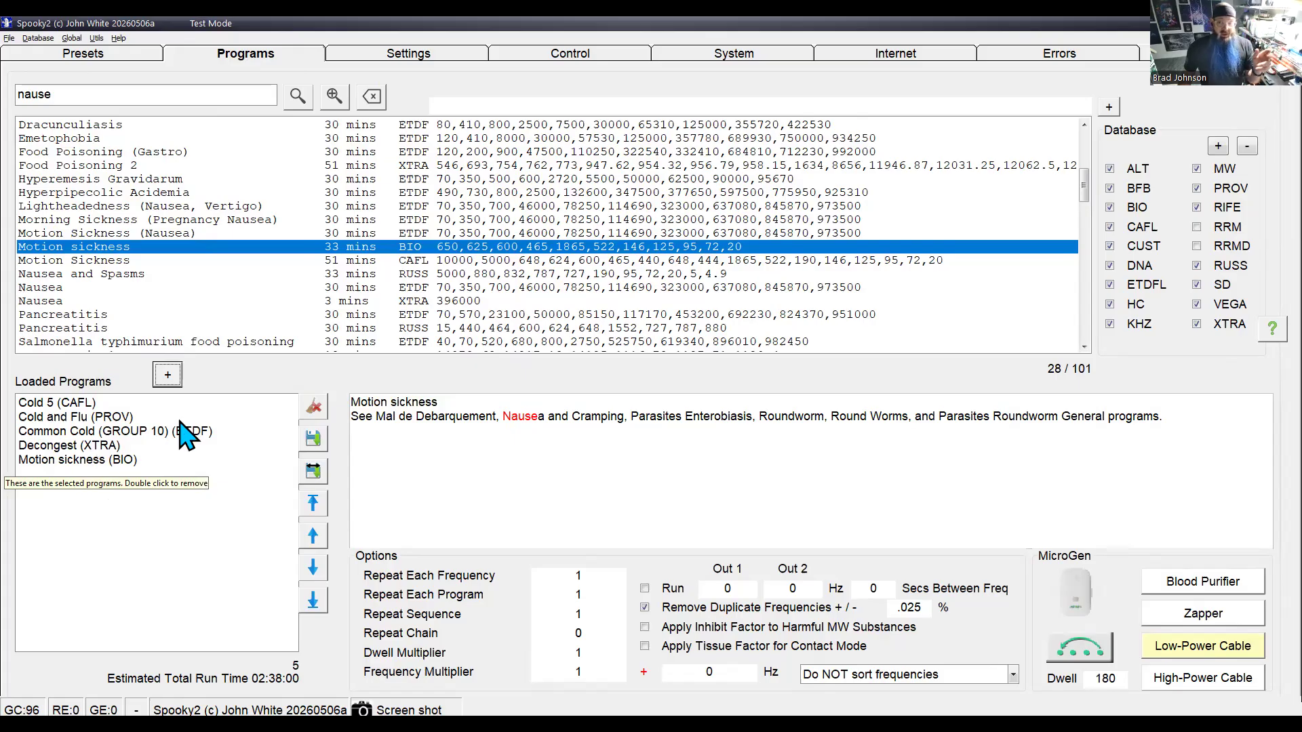
Go to the generator controls and choose a generator to overwrite with the loaded cold programs
{"action": "left_click", "coordinate": [570, 54]}
{"action": "left_click", "coordinate": [27, 103]}
{"action": "left_click", "coordinate": [113, 169]}
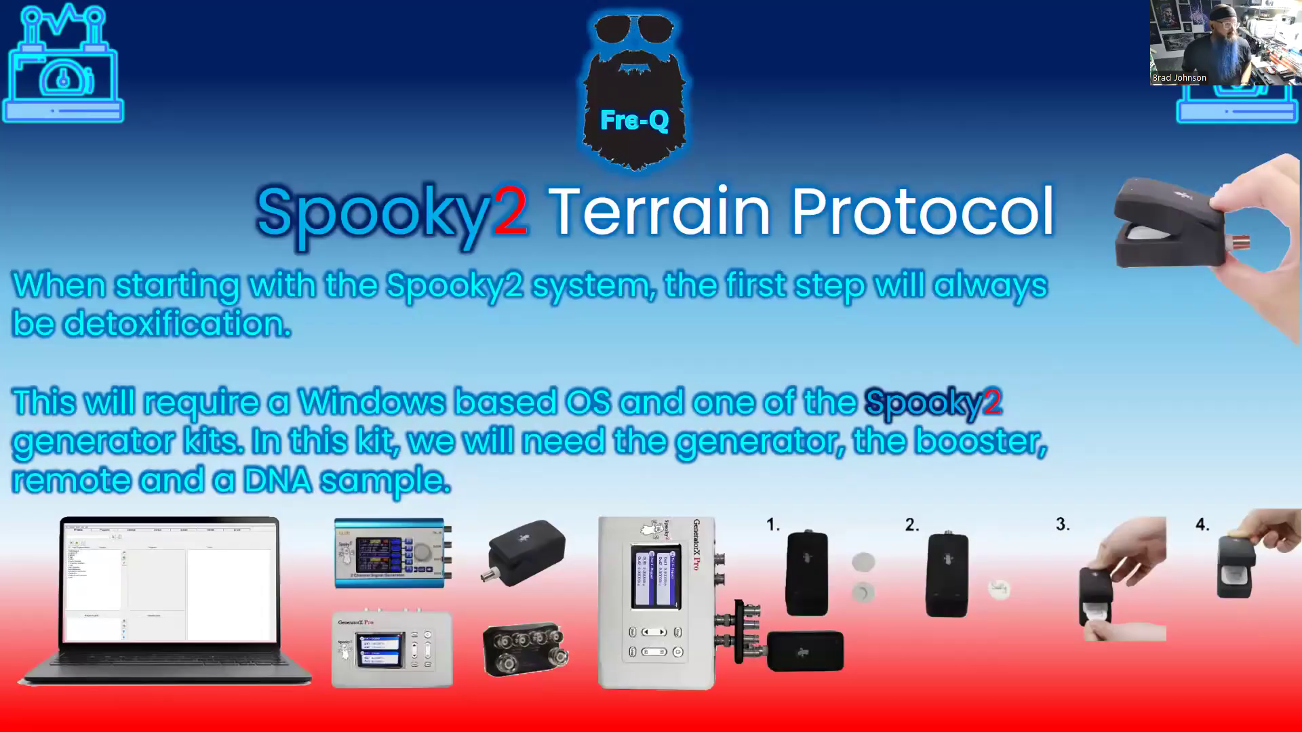
{"action": "left_click", "coordinate": [1078, 427]}
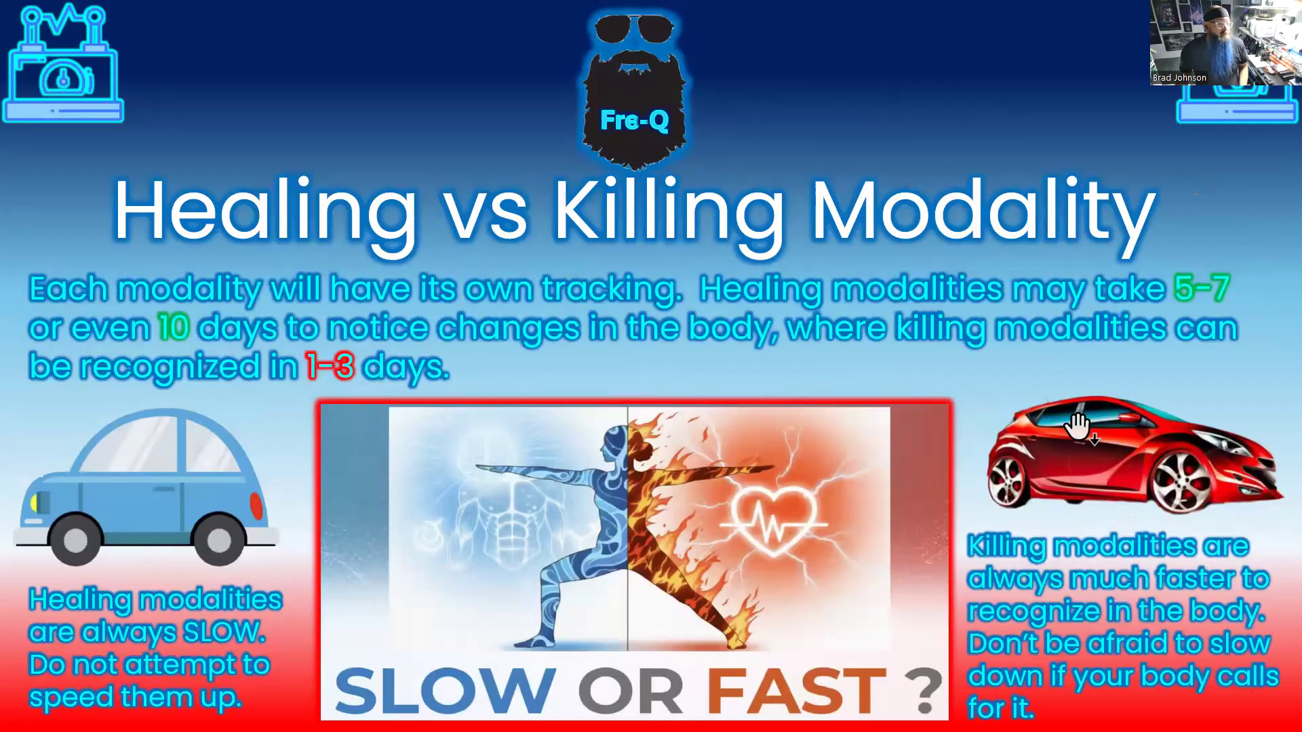
{"action": "left_click", "coordinate": [1078, 427]}
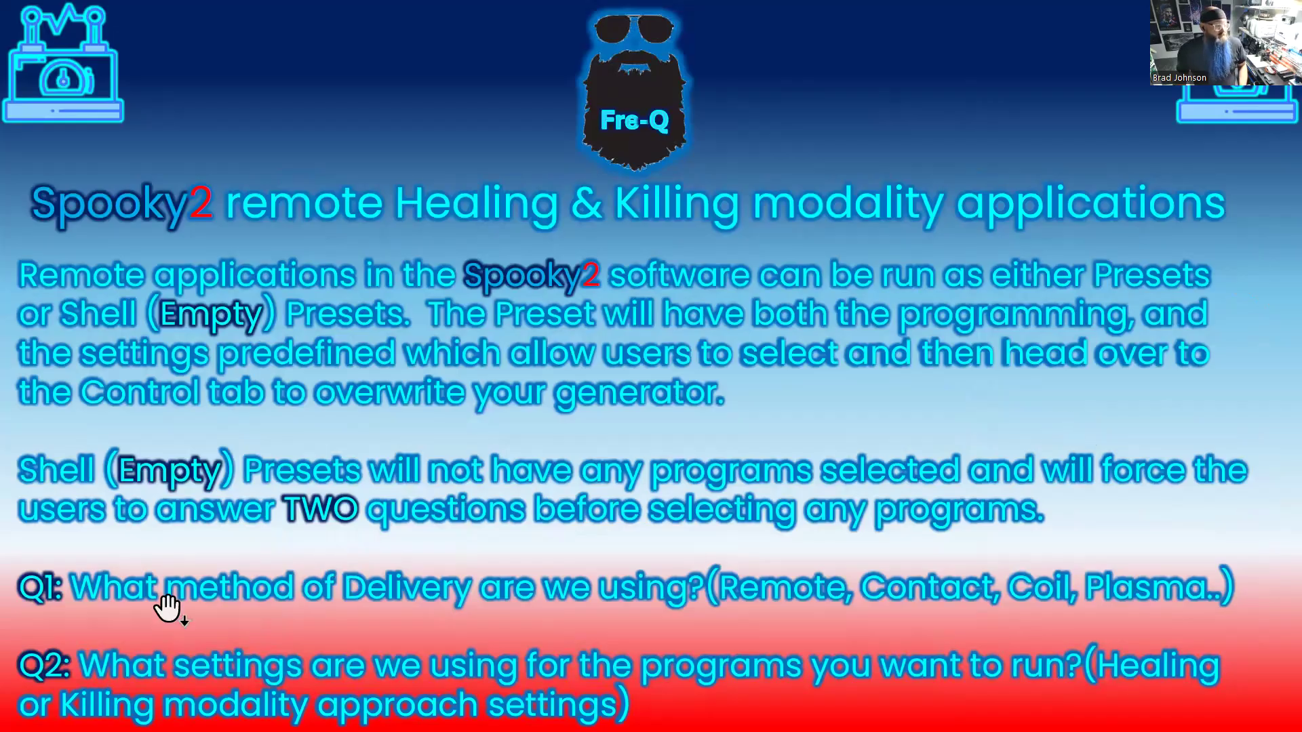